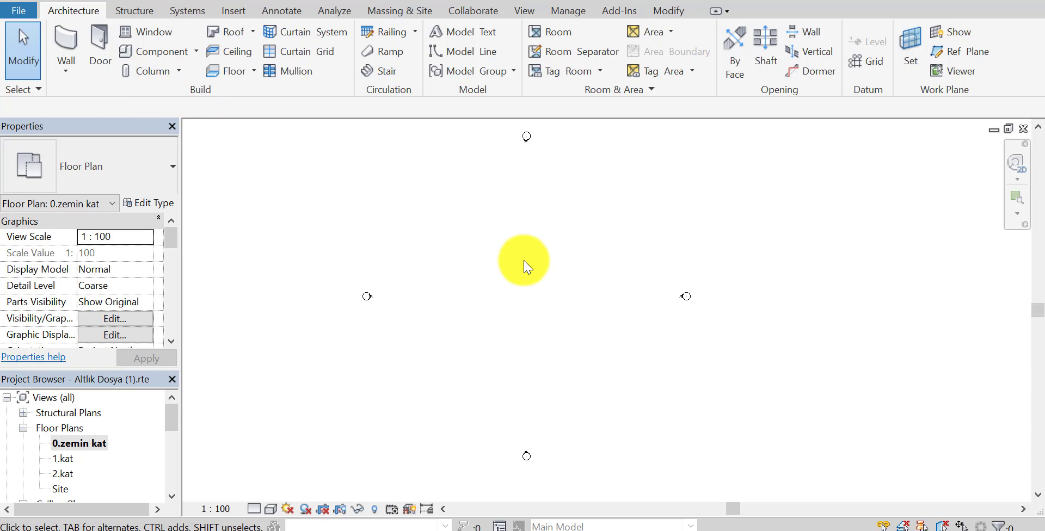
Start a CAD import and select villa2020.dwg from the Desktop's 3-5 folder.
click(27, 22)
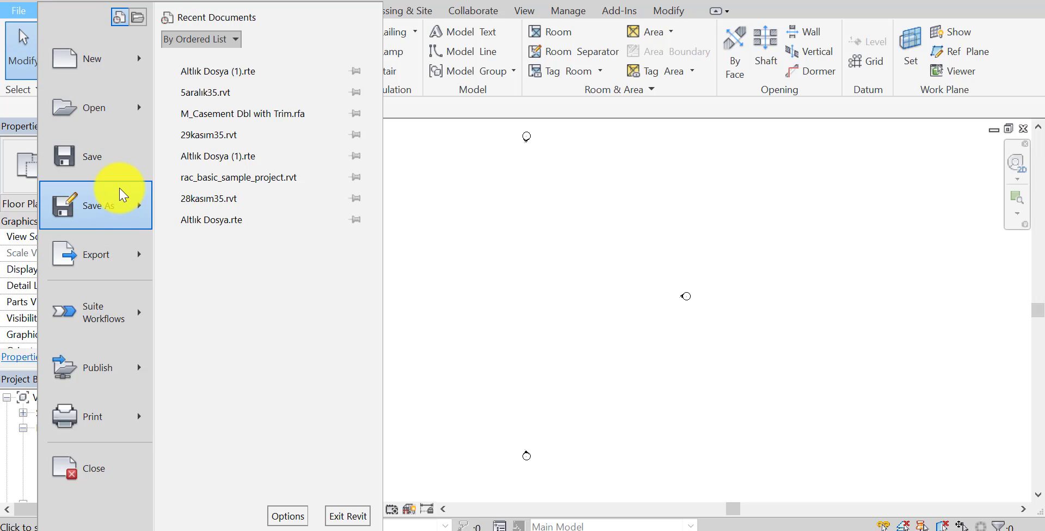
mouse_move(95, 206)
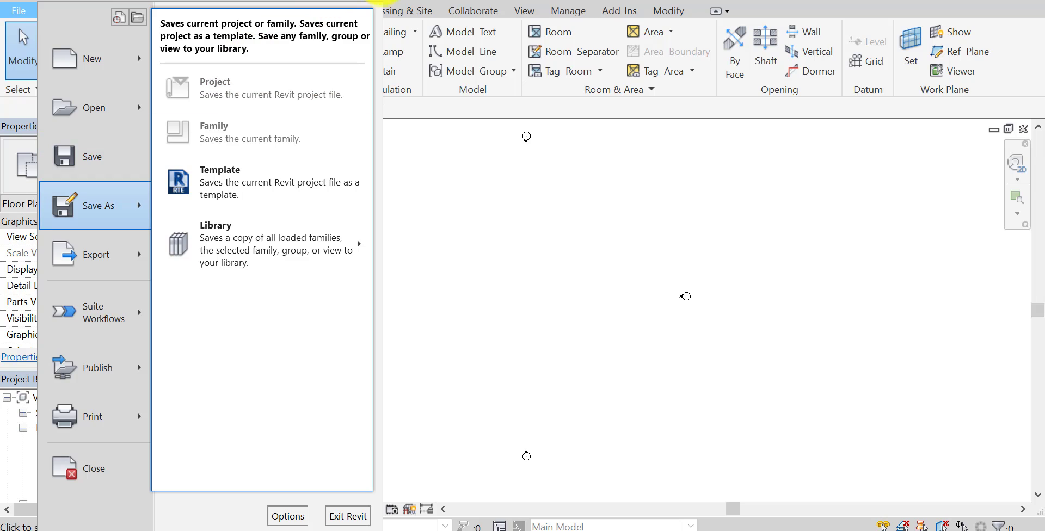
click(419, 2)
click(234, 12)
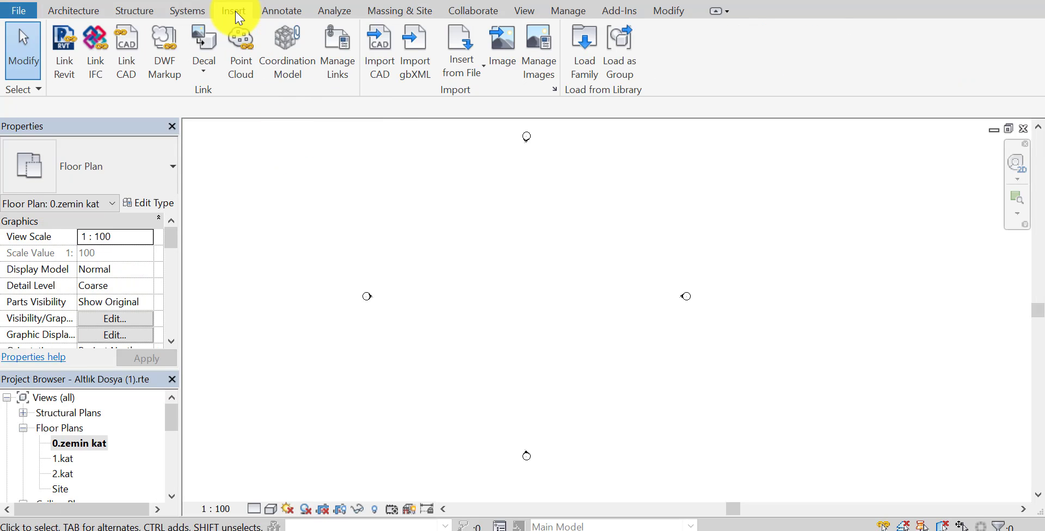
click(379, 79)
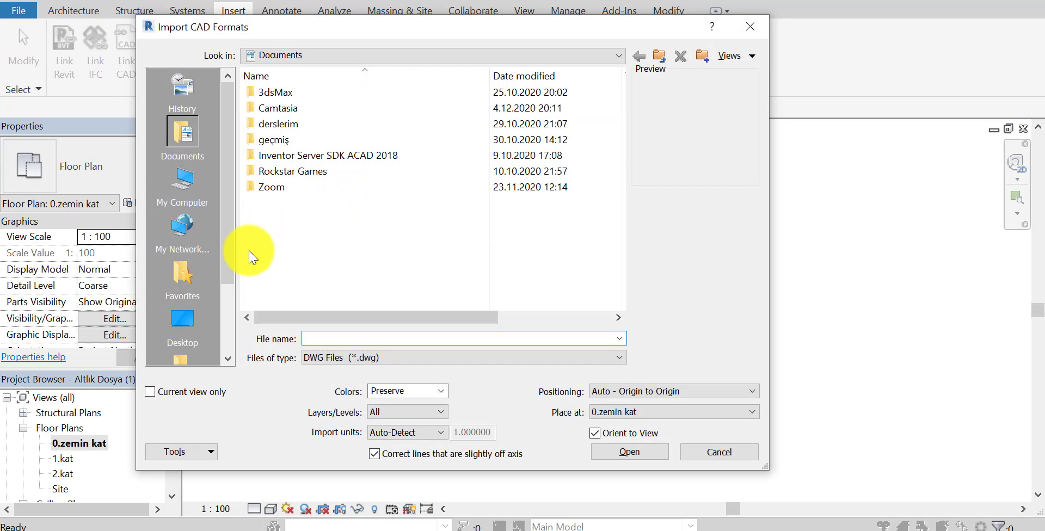
click(181, 316)
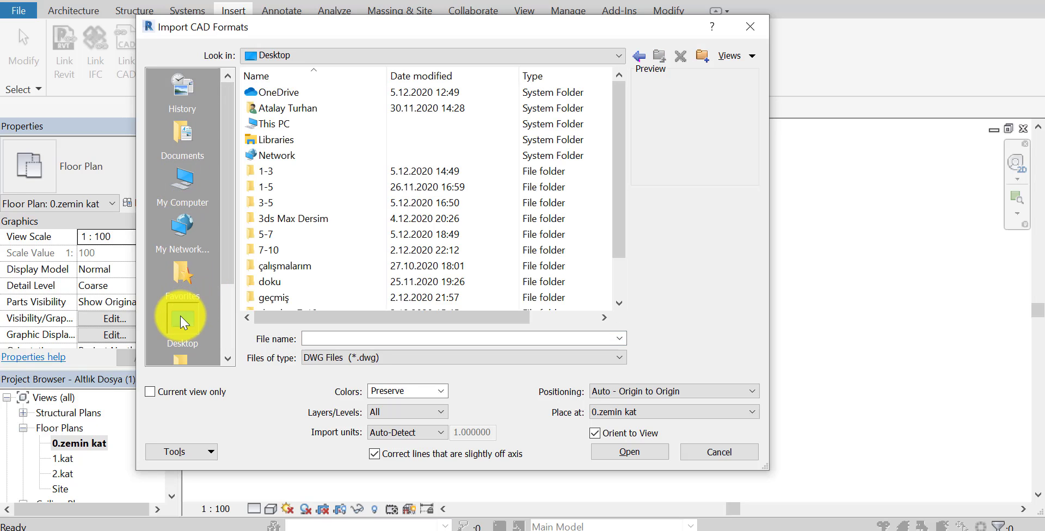
double_click(278, 210)
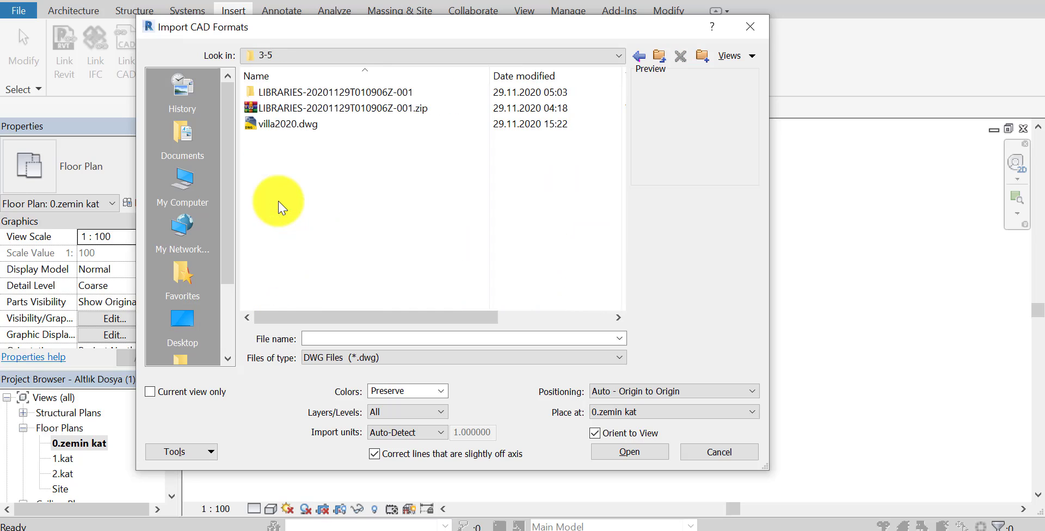
click(290, 129)
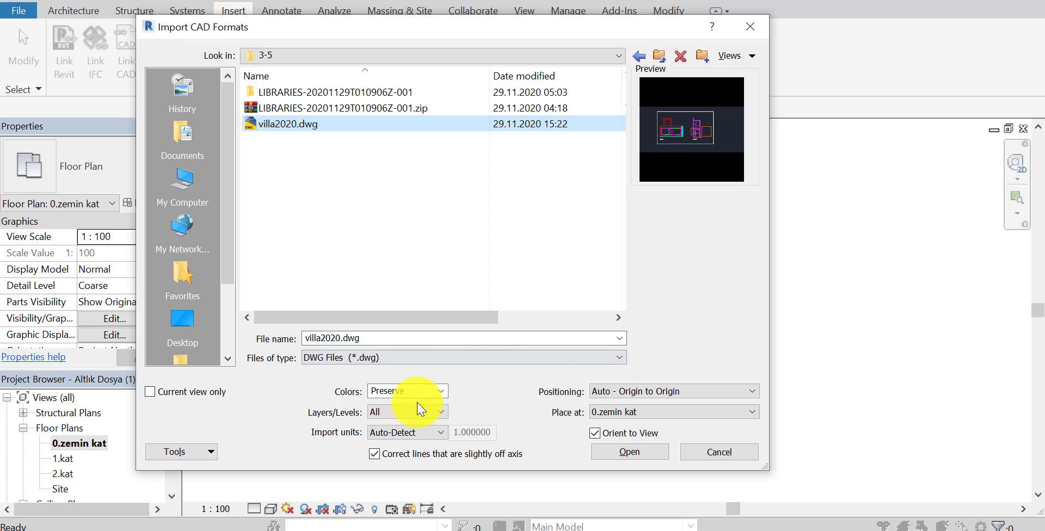
Keep Colors on Preserve and Layers on All, and set Import units to centimeter.
click(354, 403)
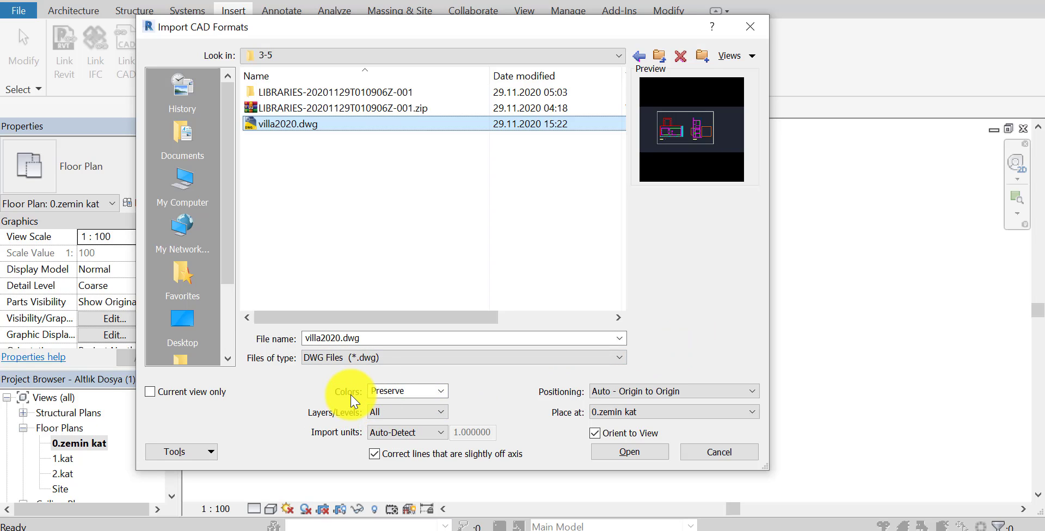
click(441, 392)
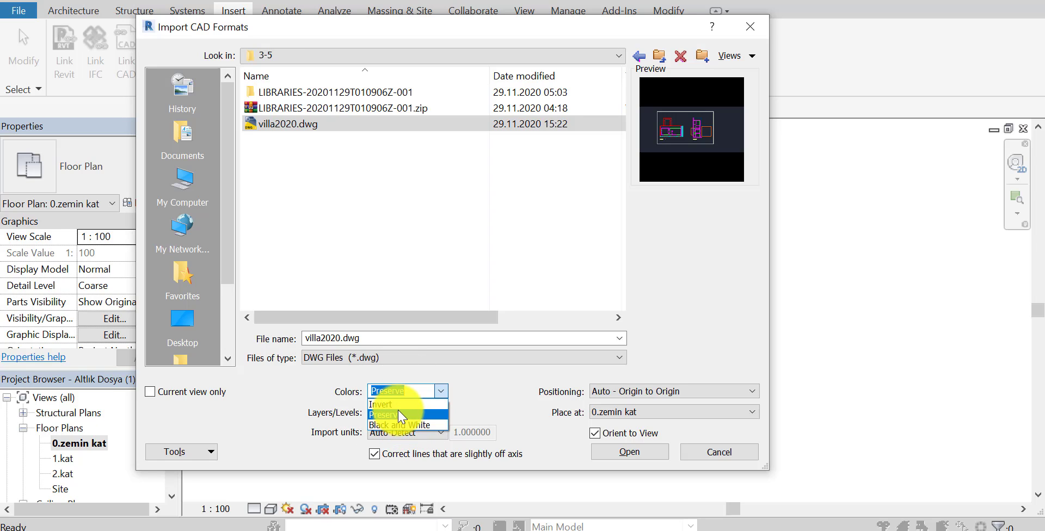
click(398, 414)
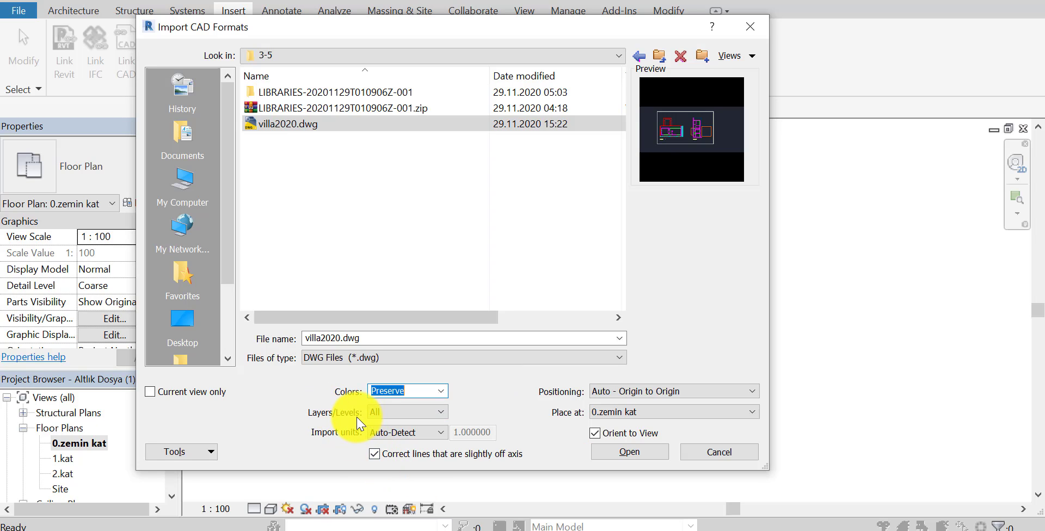
click(415, 412)
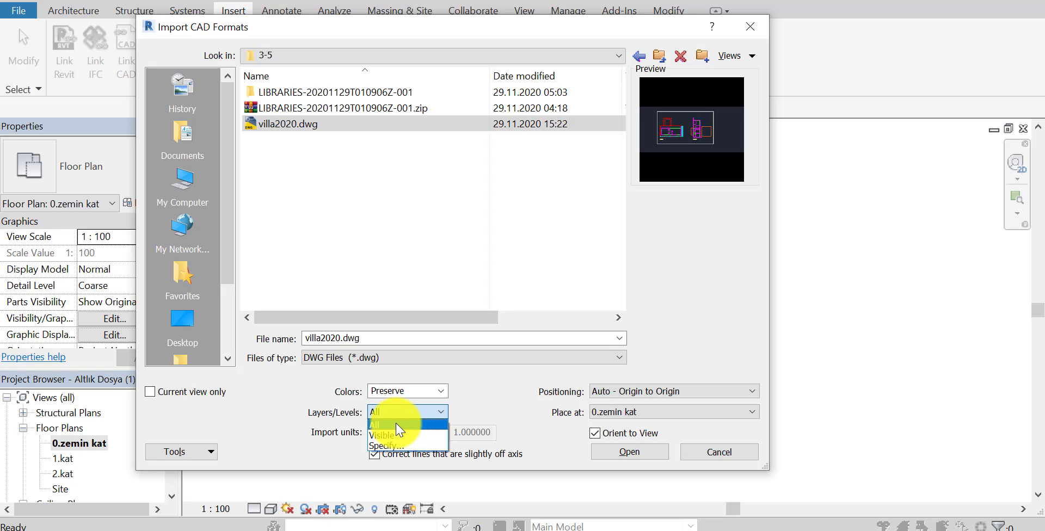
click(396, 424)
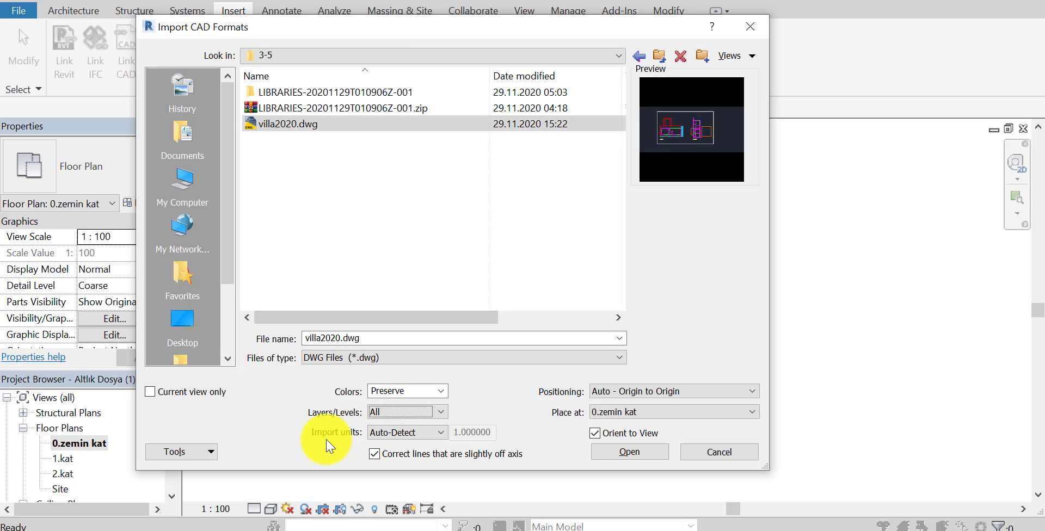
click(420, 434)
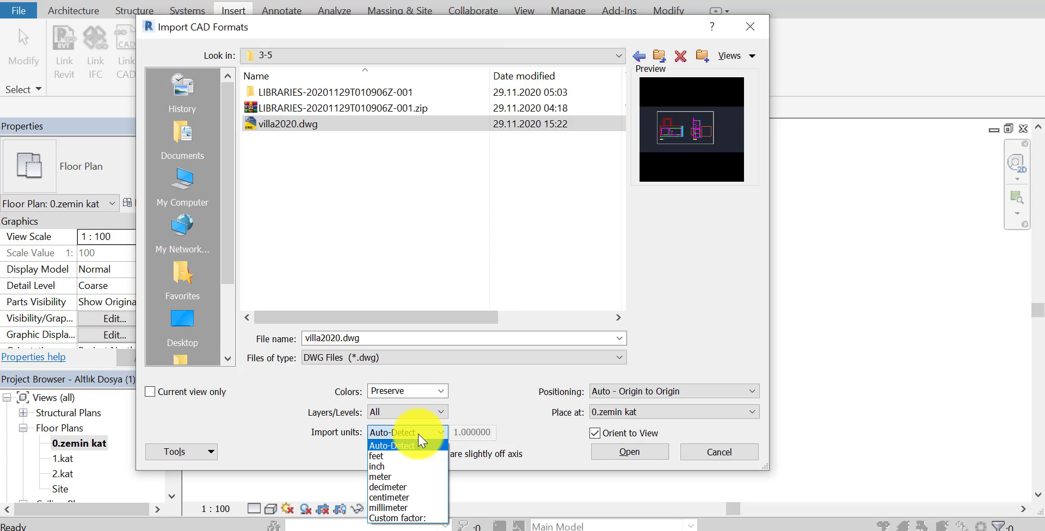
click(438, 441)
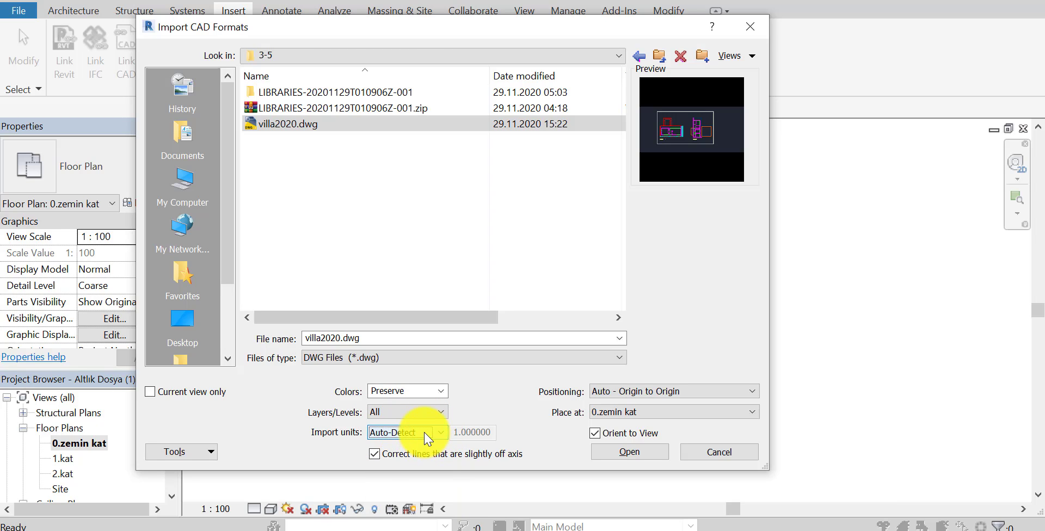
click(424, 434)
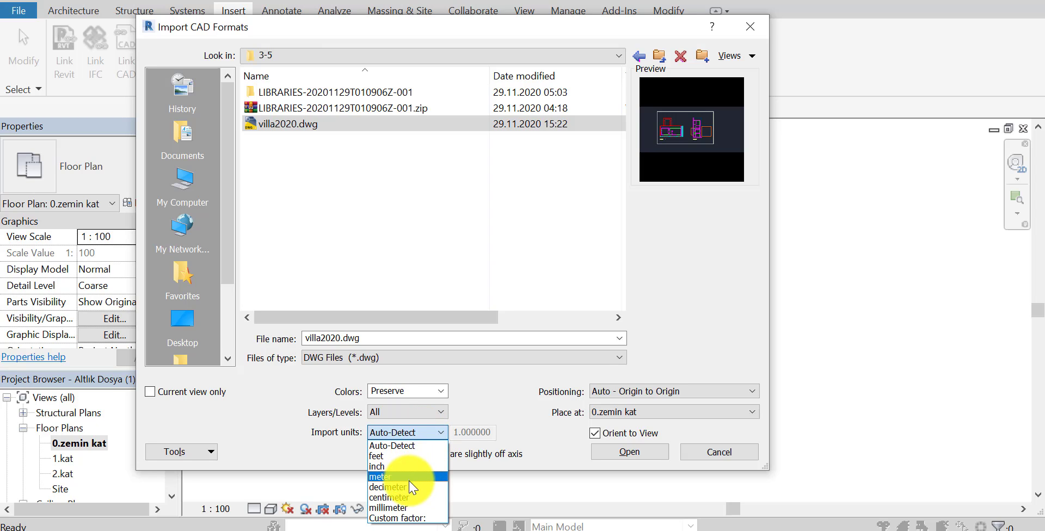
click(407, 496)
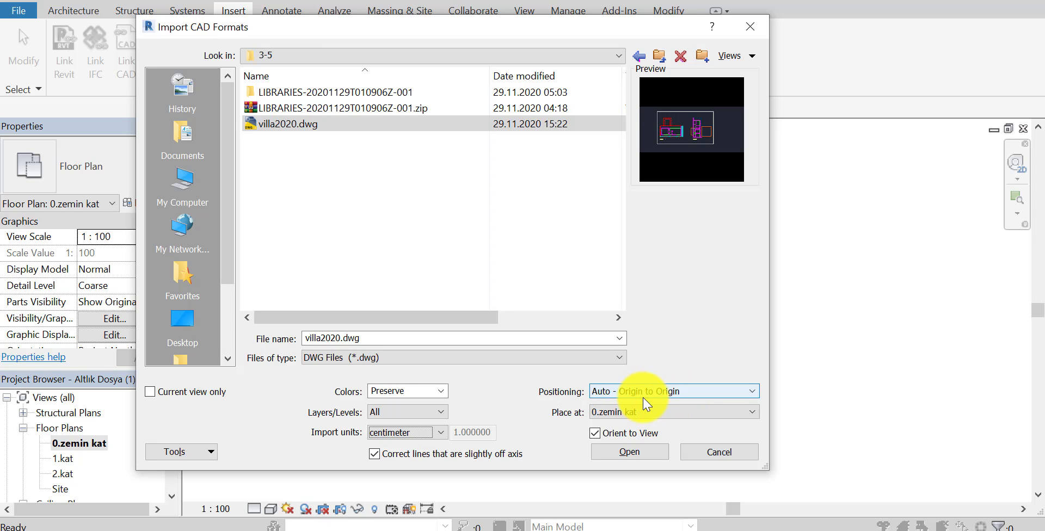
Set Positioning to Manual - Origin, keep level 0.zemin kat, and open the drawing.
click(657, 396)
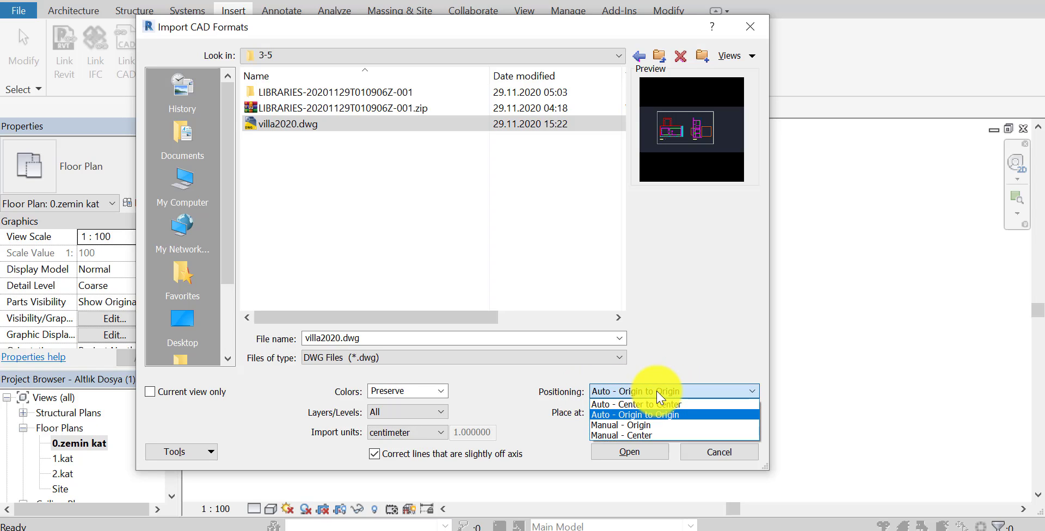
click(633, 424)
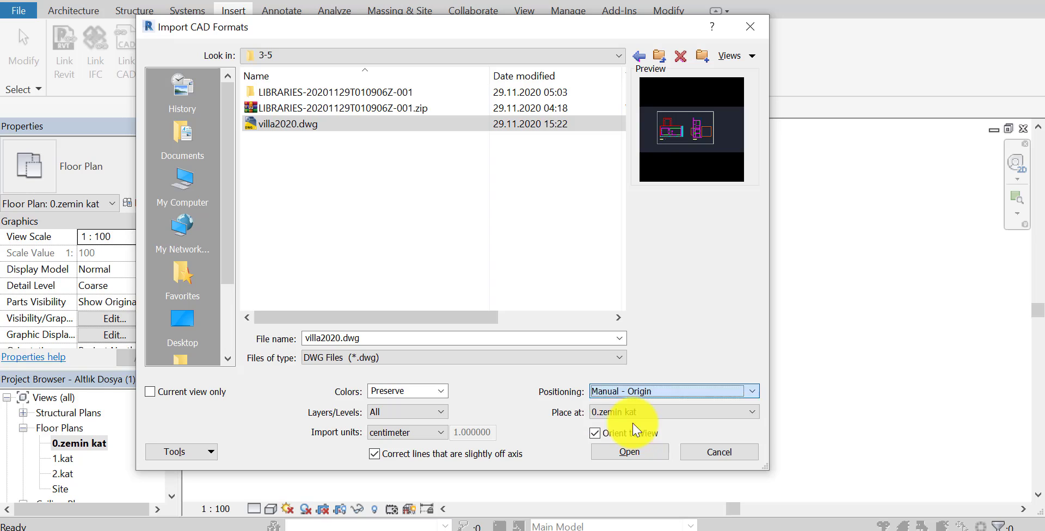
click(642, 393)
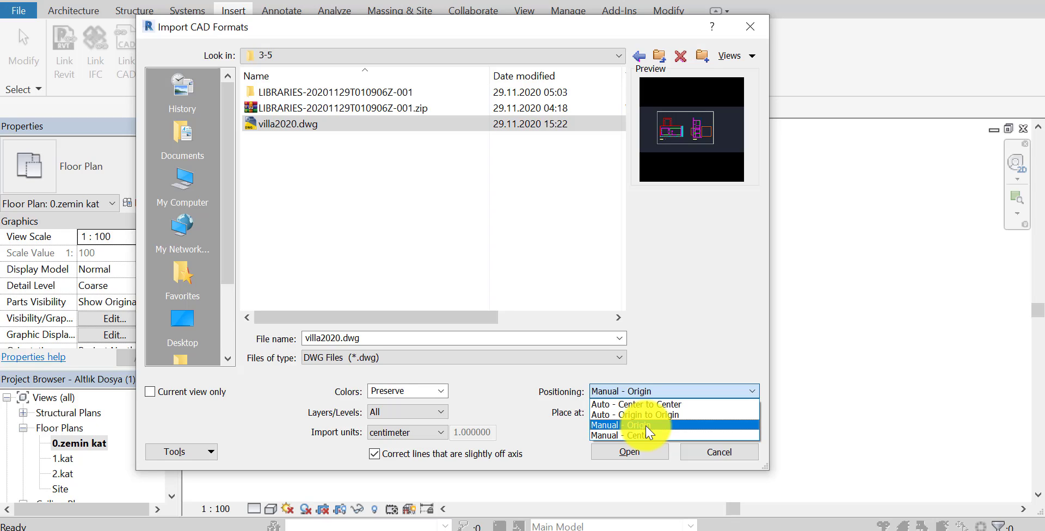
click(646, 425)
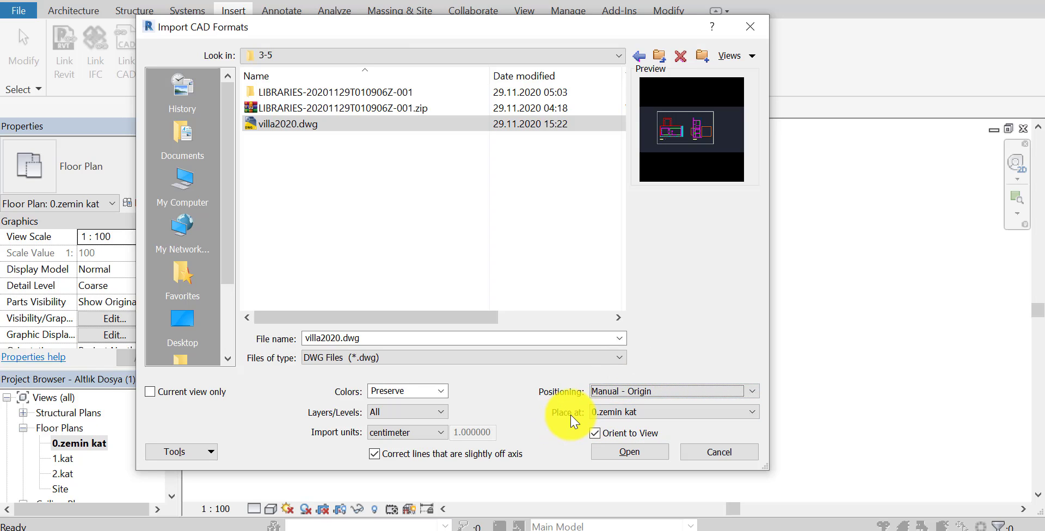
click(642, 415)
click(643, 415)
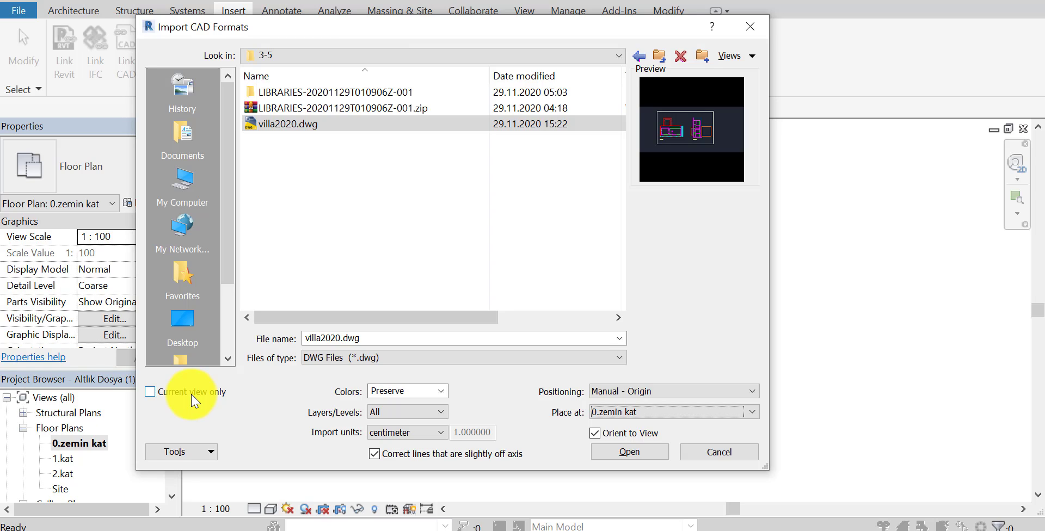
click(616, 456)
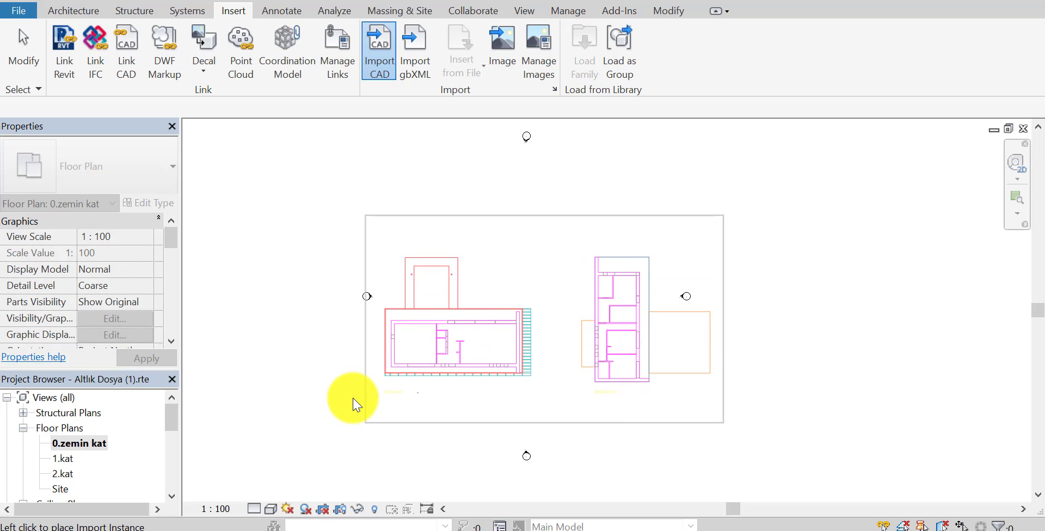
Place the villa2020.dwg drawing by clicking in the 0.zemin kat floor plan.
click(356, 414)
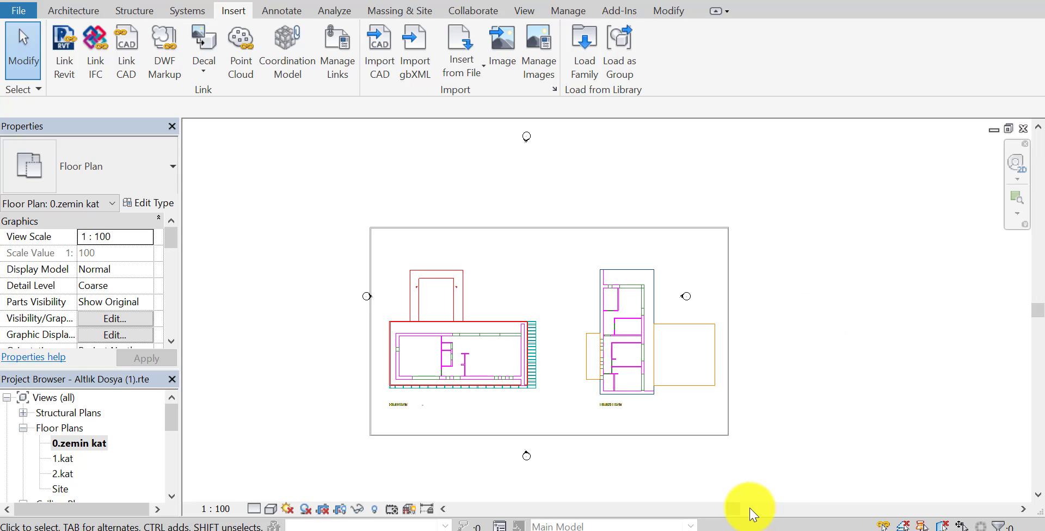
middle_drag(424, 367, 394, 349)
click(504, 364)
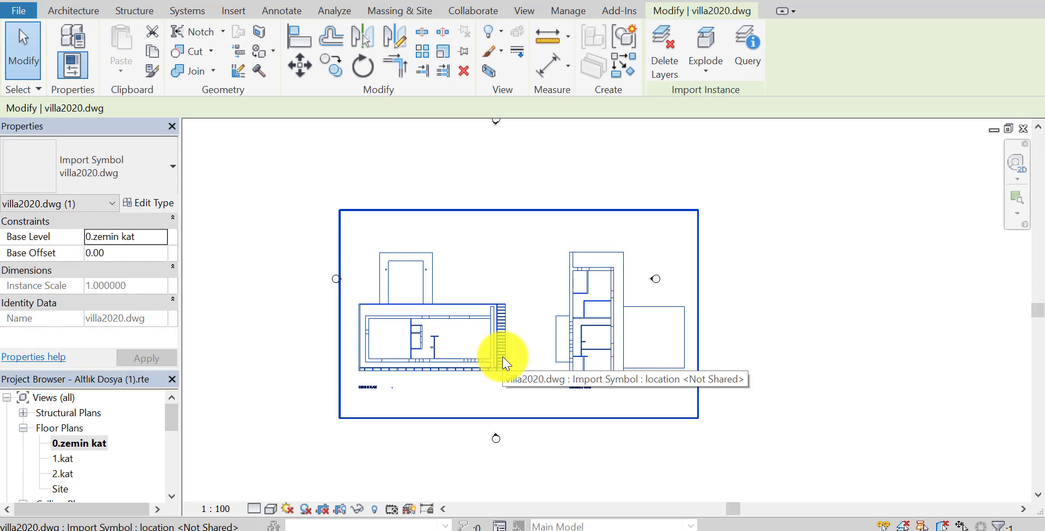
click(706, 49)
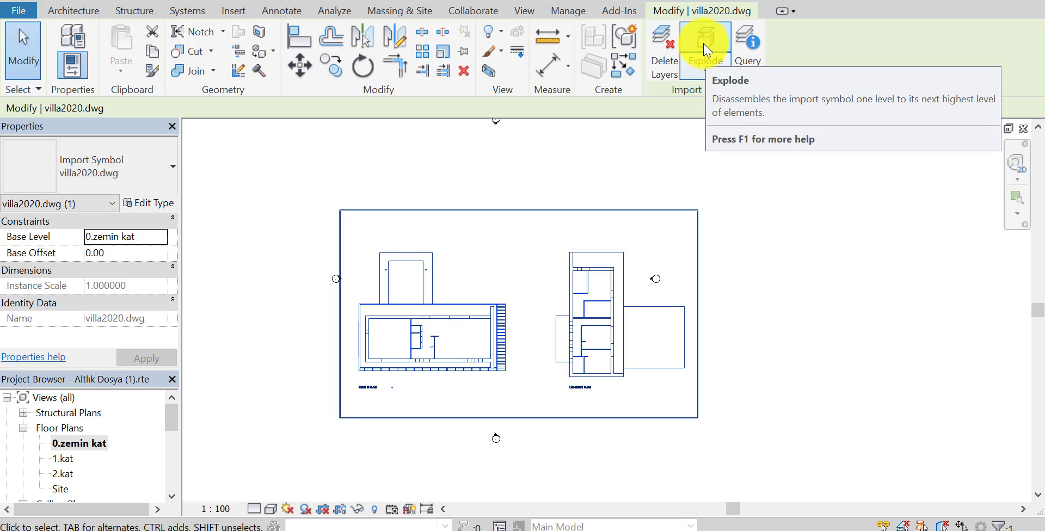
click(706, 49)
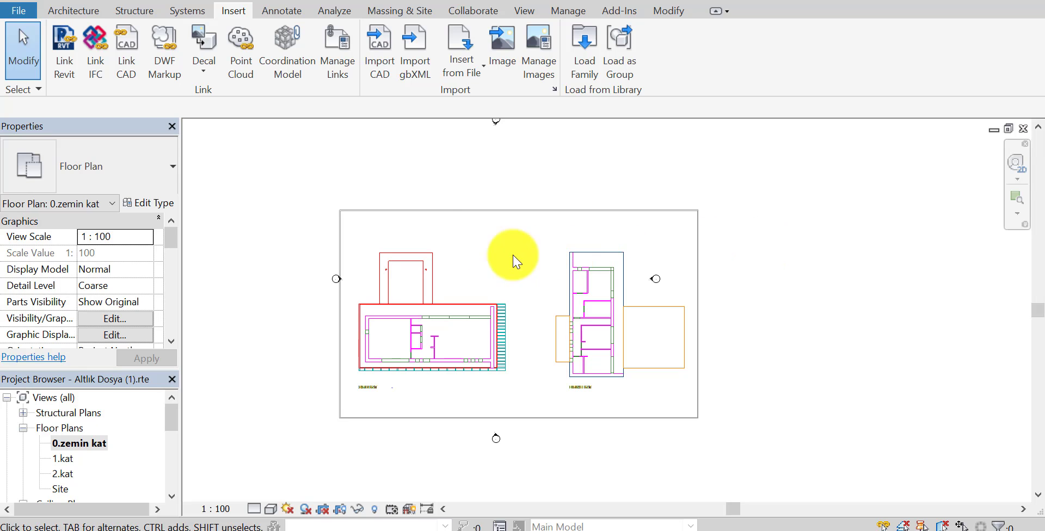
middle_drag(513, 252, 450, 252)
scroll(485, 384, up, 2)
scroll(472, 445, up, 1)
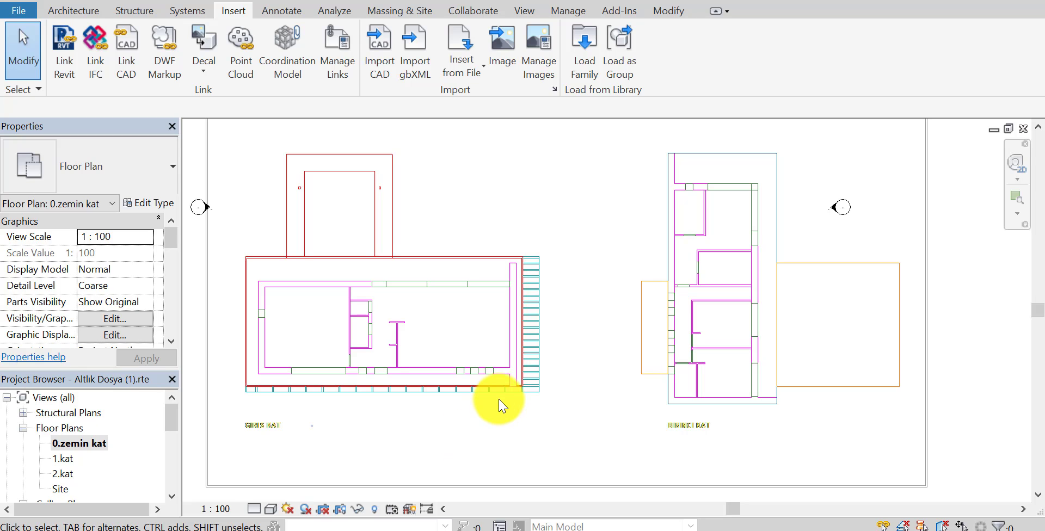
middle_drag(502, 405, 551, 403)
middle_drag(345, 385, 364, 372)
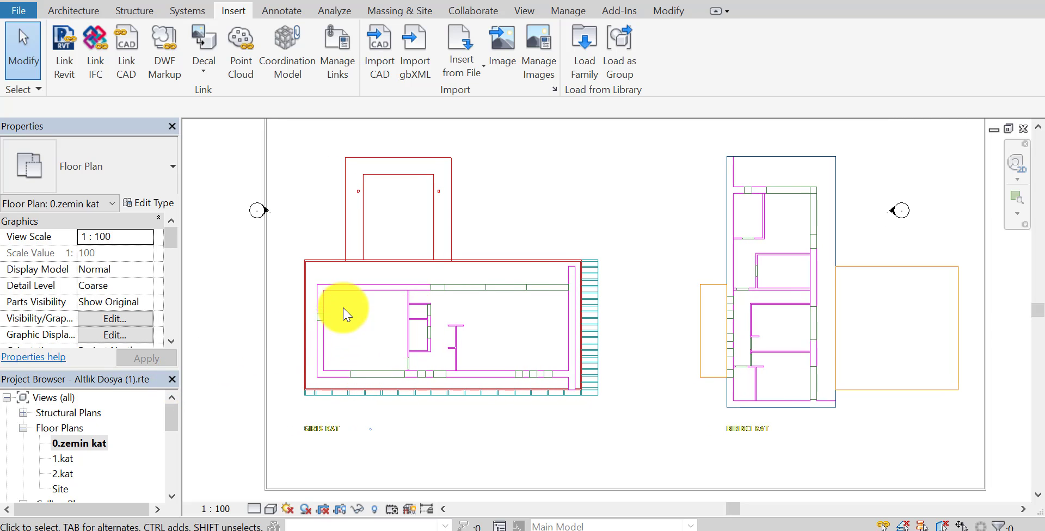
scroll(341, 357, up, 1)
scroll(338, 361, up, 1)
scroll(359, 362, up, 1)
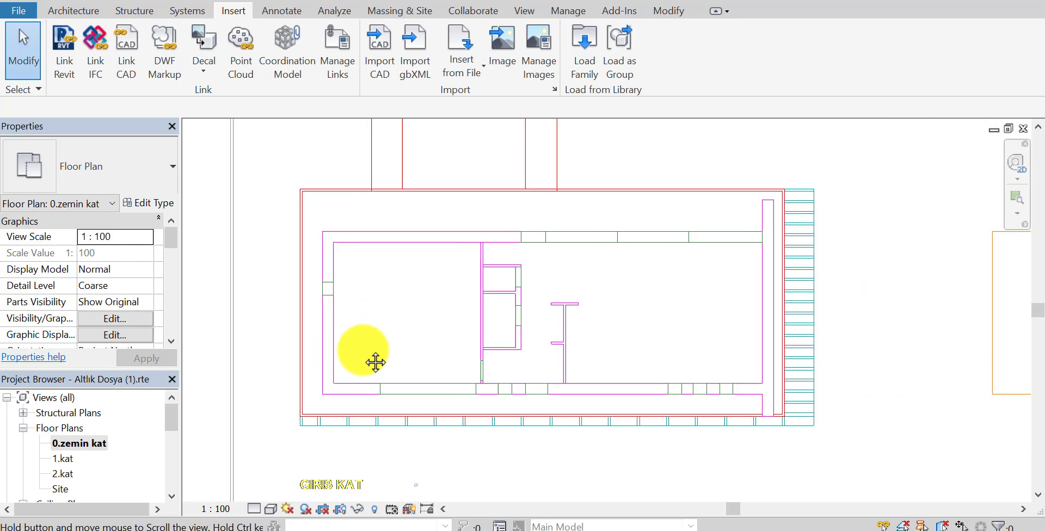
middle_drag(375, 362, 384, 356)
click(76, 11)
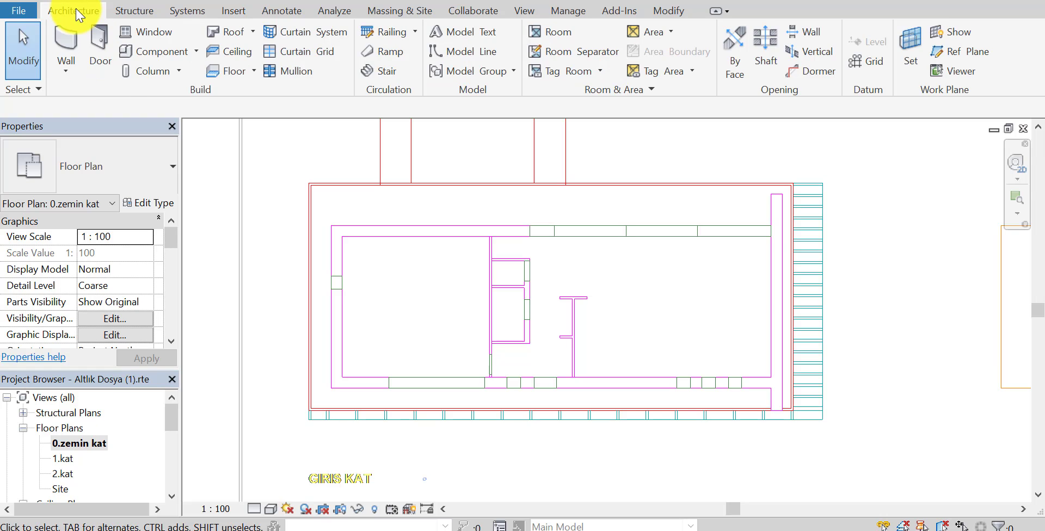
scroll(361, 346, up, 1)
middle_drag(350, 343, 378, 378)
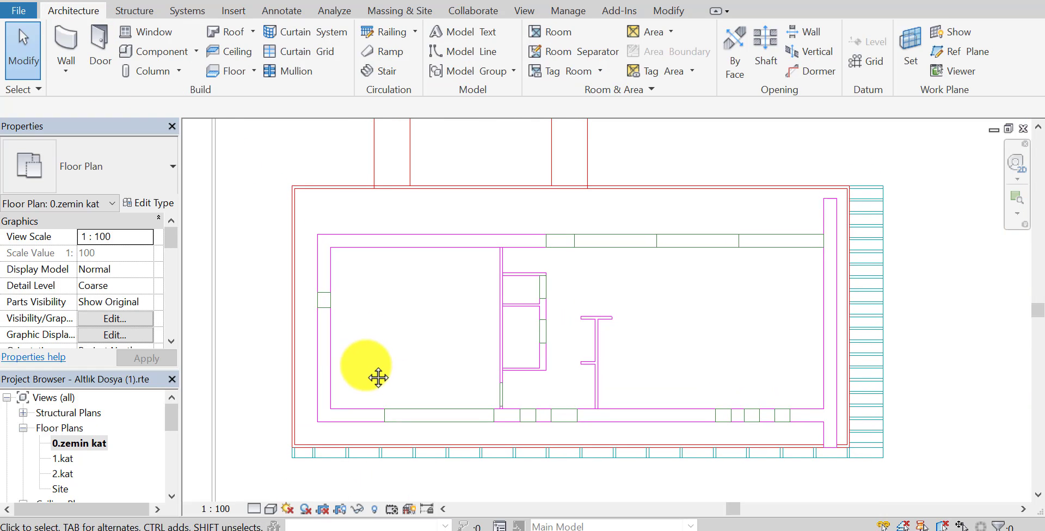
mouse_move(329, 341)
middle_down()
mouse_move(368, 338)
mouse_move(341, 322)
middle_up()
scroll(359, 326, up, 2)
scroll(434, 380, up, 1)
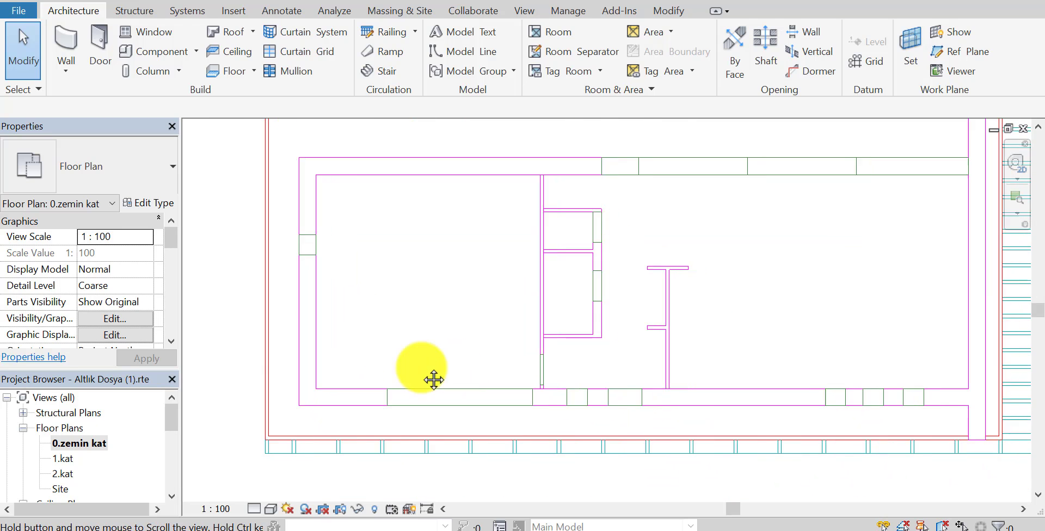
scroll(434, 379, down, 2)
scroll(385, 333, down, 1)
scroll(665, 256, down, 1)
scroll(665, 256, up, 2)
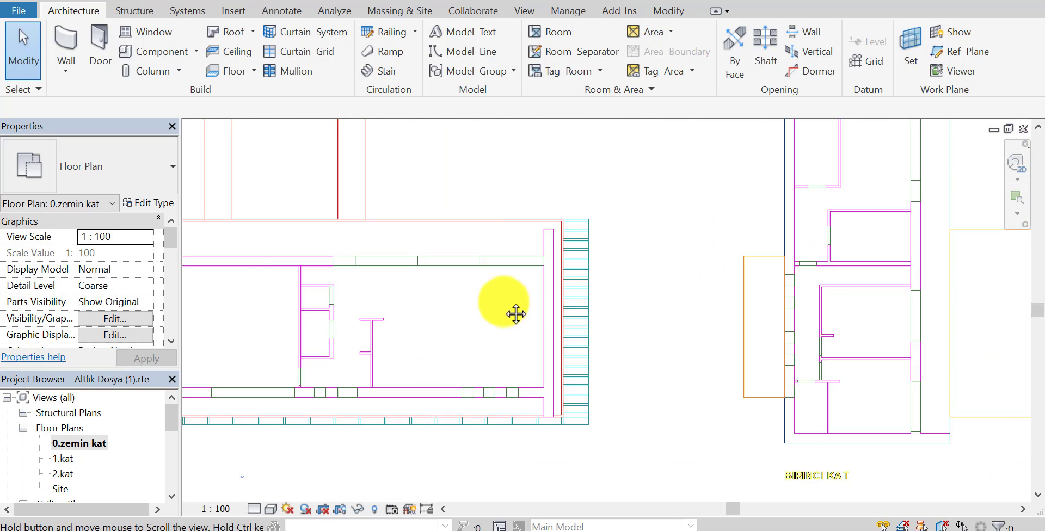
scroll(516, 314, down, 2)
scroll(719, 262, down, 1)
scroll(426, 319, up, 1)
scroll(499, 334, down, 1)
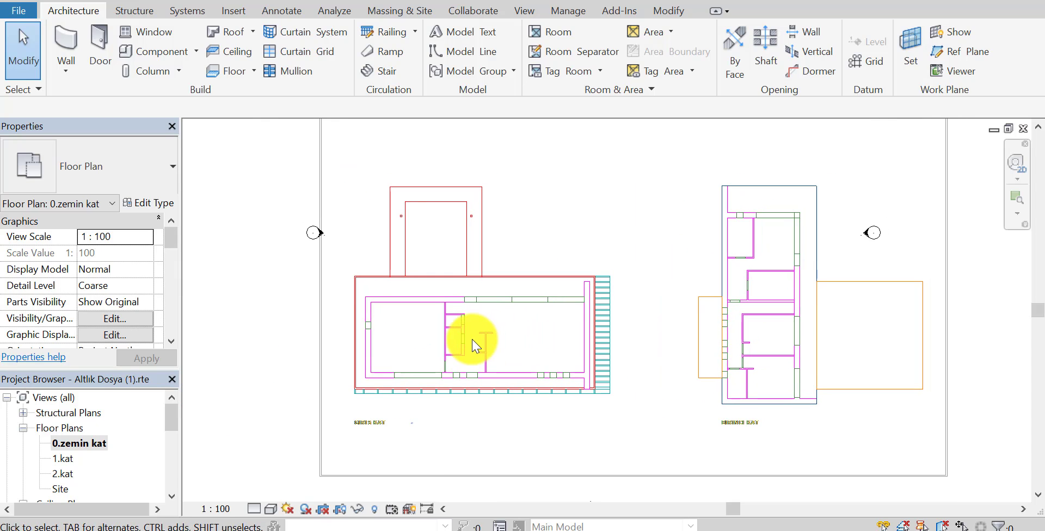
middle_drag(474, 345, 454, 341)
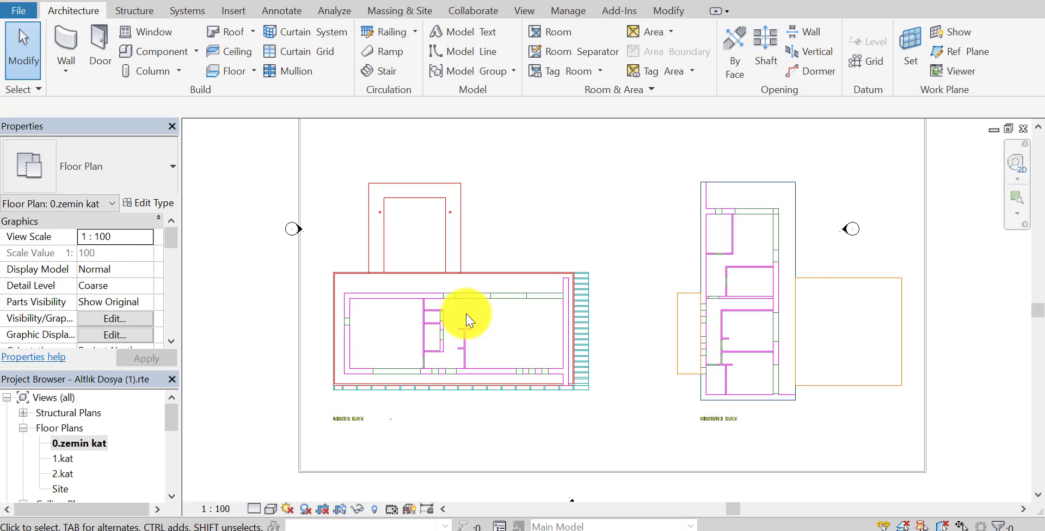
middle_drag(450, 319, 467, 319)
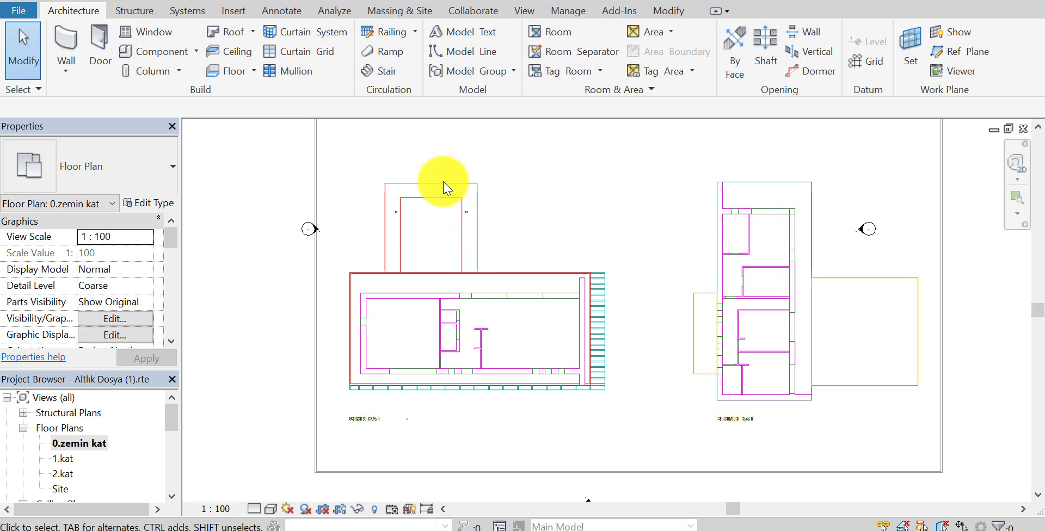
scroll(392, 351, up, 1)
mouse_move(373, 354)
middle_down()
mouse_move(316, 377)
mouse_move(303, 361)
middle_up()
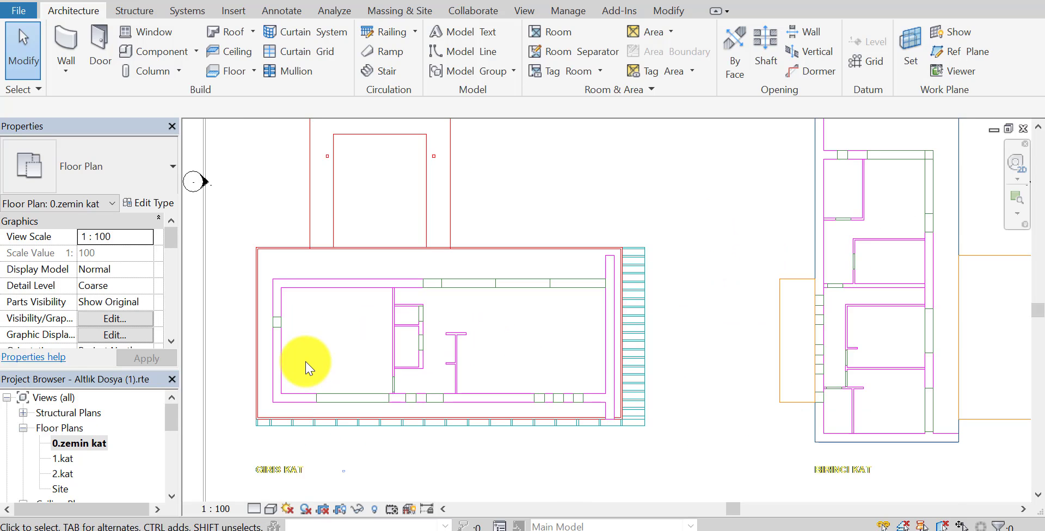
scroll(303, 361, up, 2)
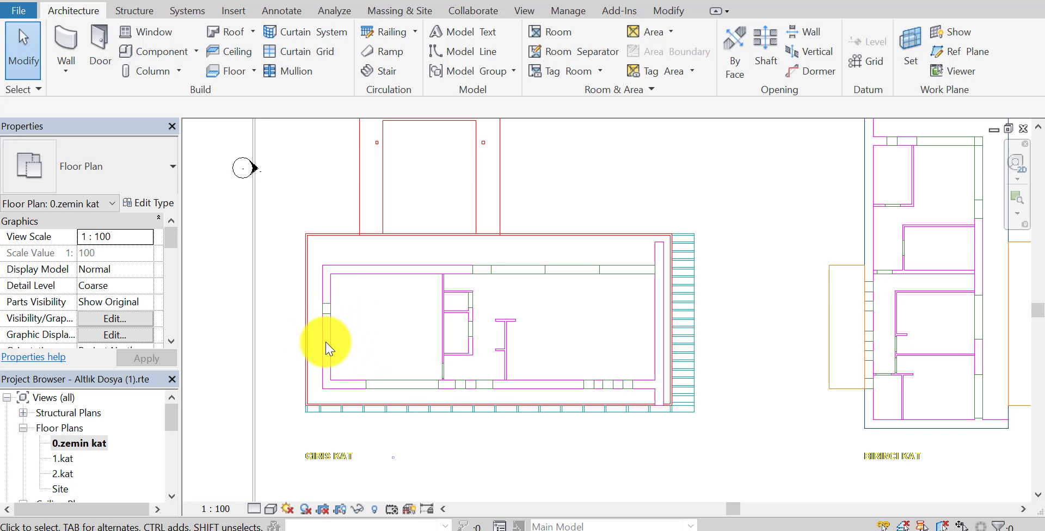
scroll(321, 354, up, 2)
scroll(424, 351, down, 1)
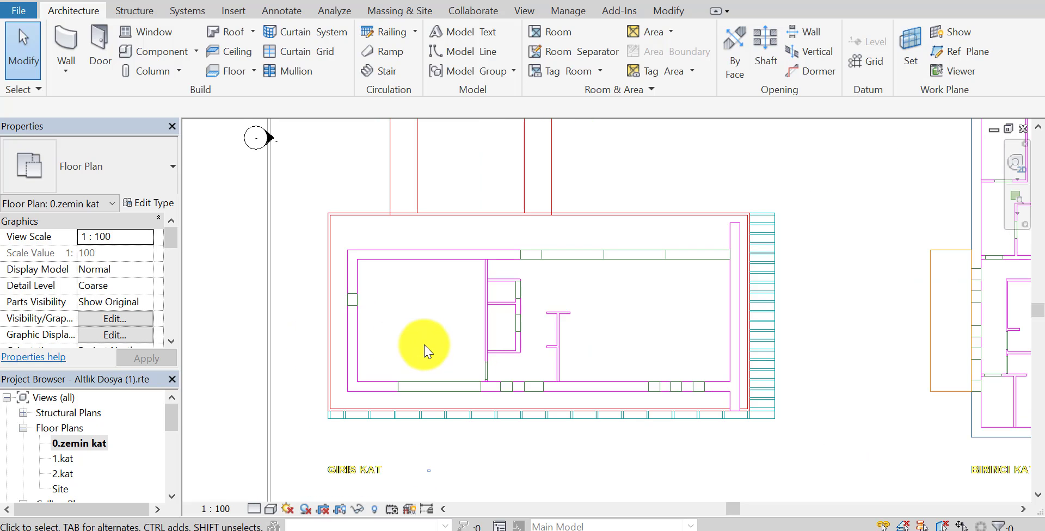
middle_drag(460, 316, 478, 329)
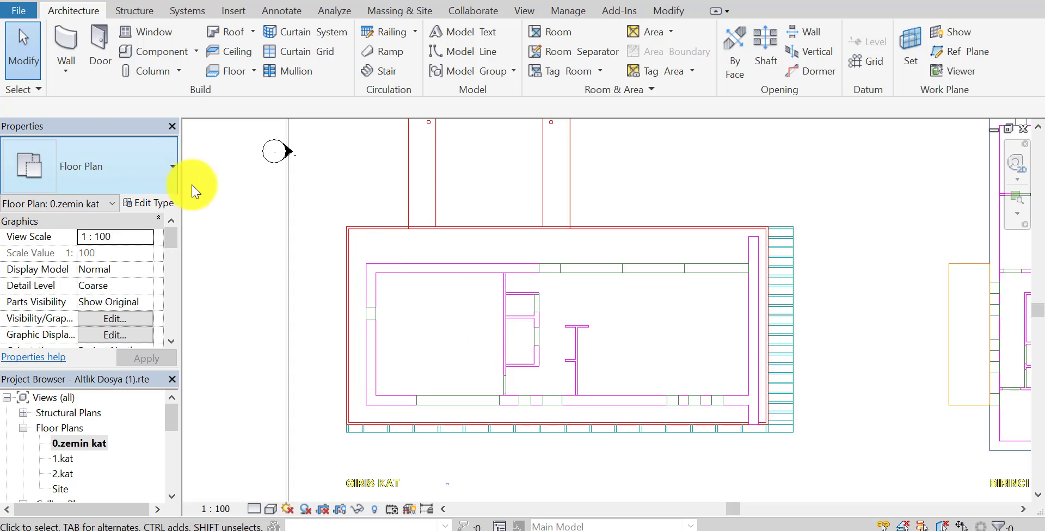
click(466, 53)
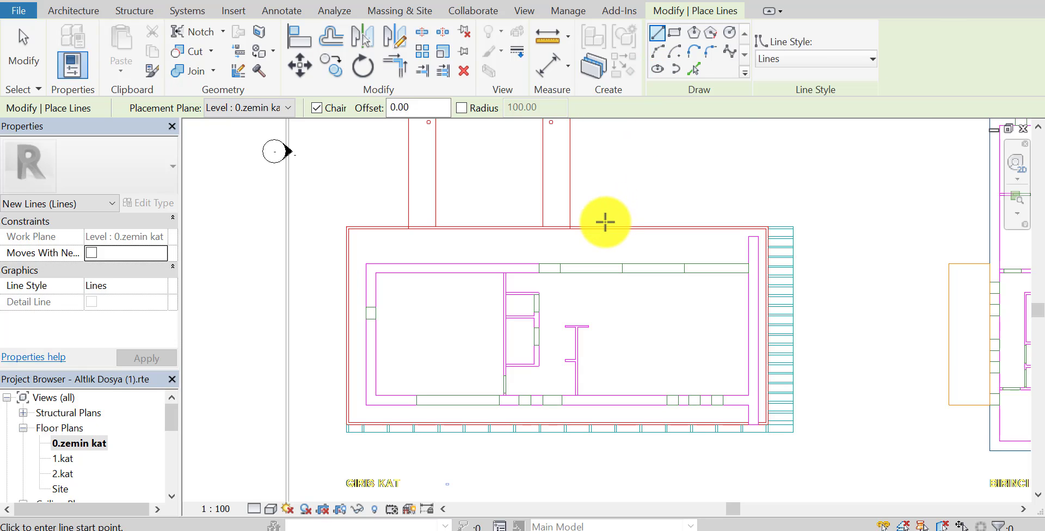
scroll(375, 340, up, 2)
scroll(370, 347, up, 2)
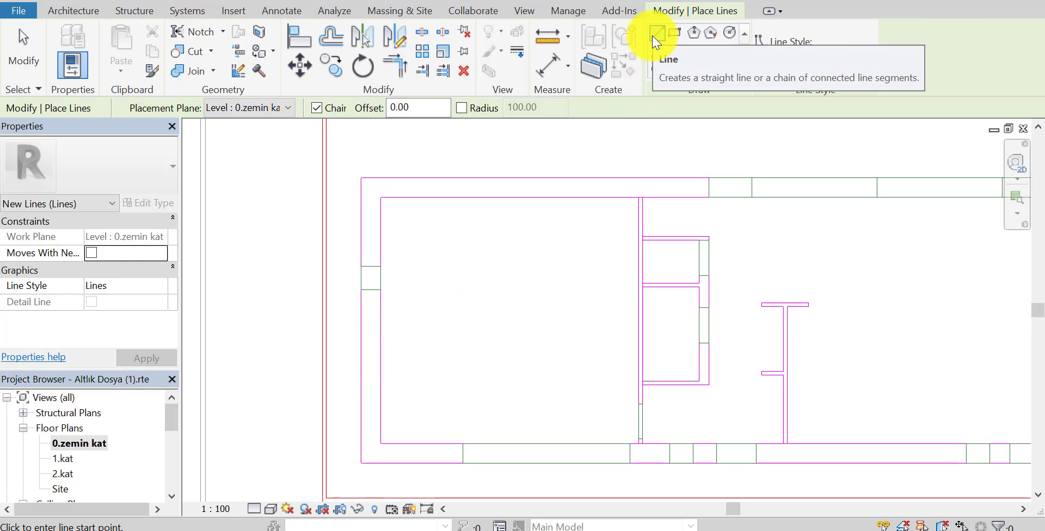
mouse_move(463, 325)
middle_down()
mouse_move(420, 290)
mouse_move(406, 310)
middle_up()
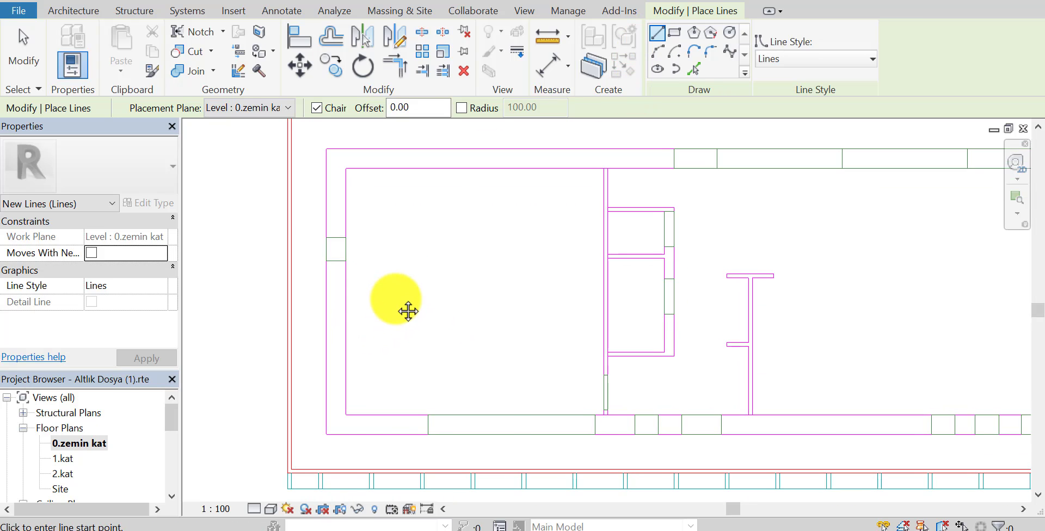
scroll(345, 332, up, 1)
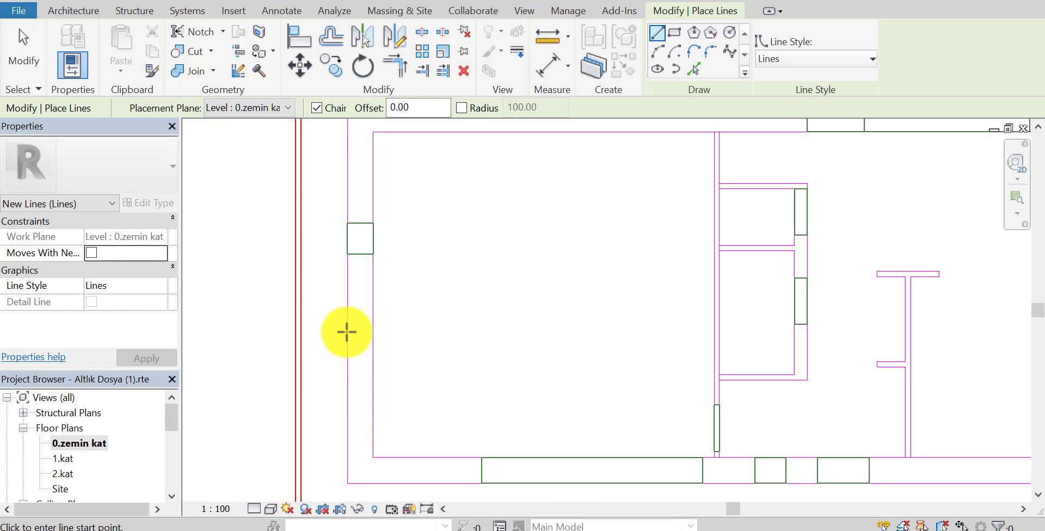
scroll(399, 301, down, 1)
scroll(362, 315, down, 1)
middle_drag(361, 316, 456, 311)
scroll(392, 316, up, 1)
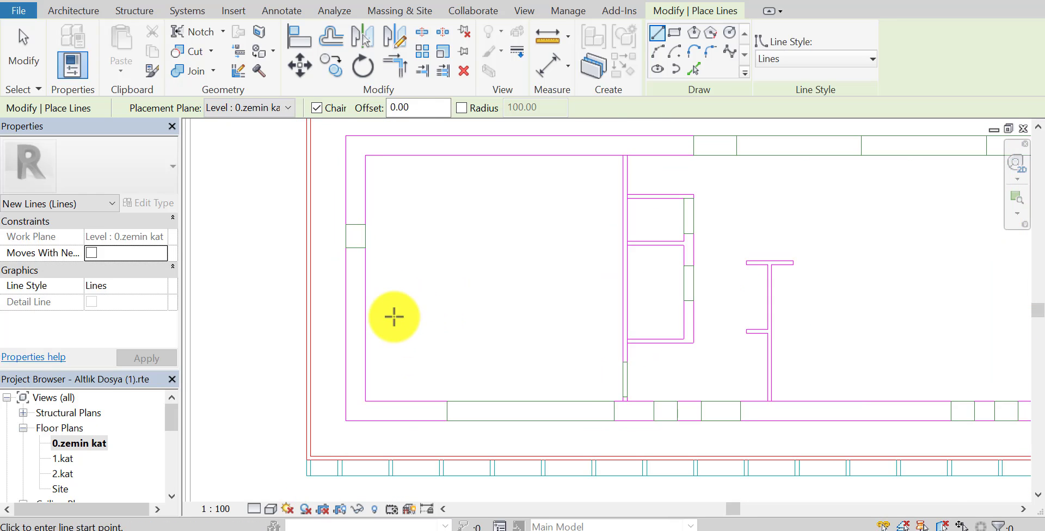
scroll(396, 343, up, 1)
scroll(356, 331, up, 1)
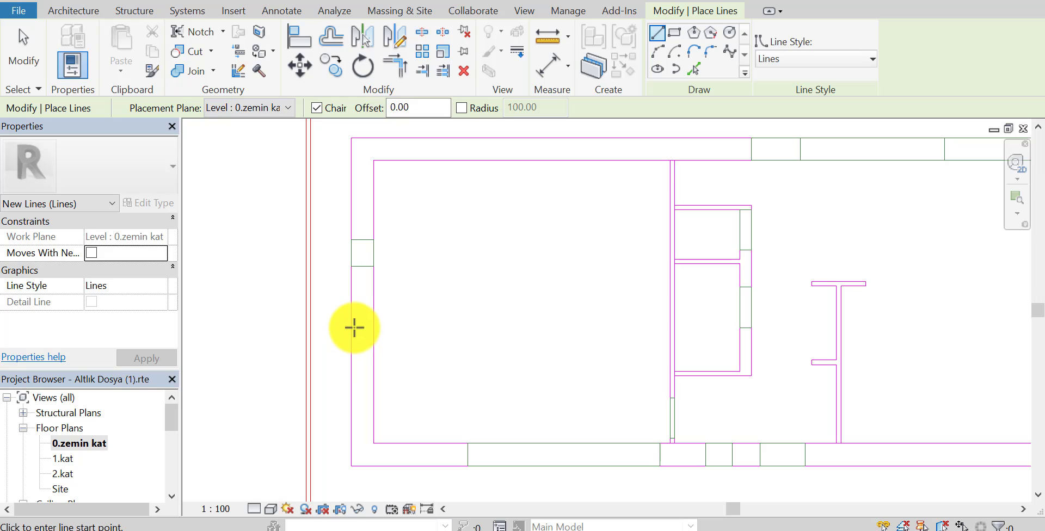
click(373, 328)
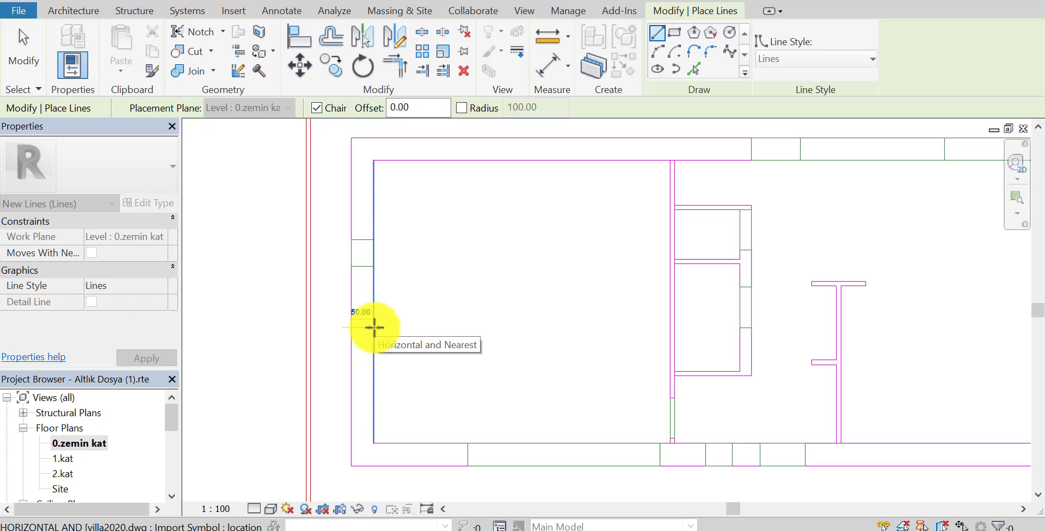
key(Escape)
mouse_move(623, 339)
middle_down()
mouse_move(518, 341)
mouse_move(578, 357)
middle_up()
scroll(556, 355, up, 1)
scroll(608, 318, up, 1)
scroll(546, 365, up, 2)
scroll(541, 374, up, 1)
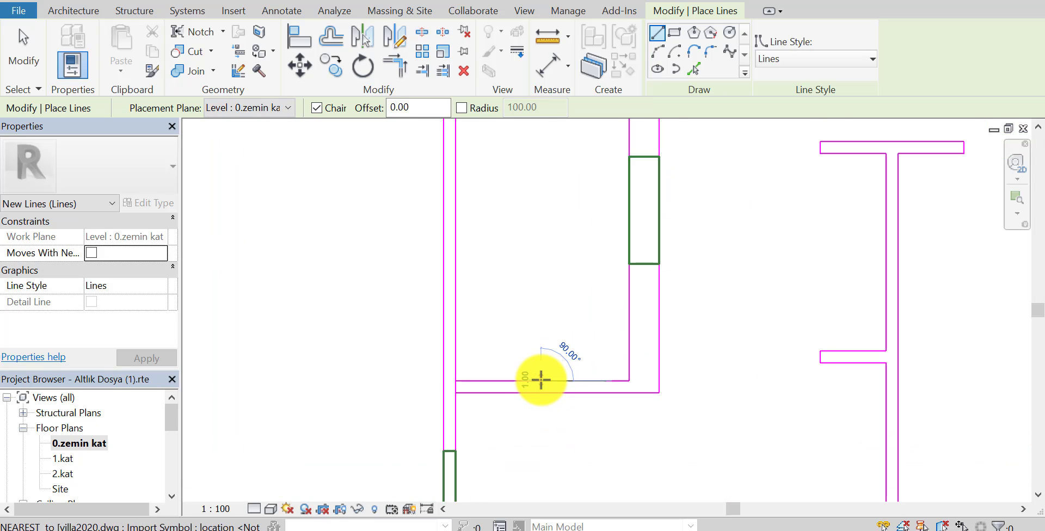
click(540, 379)
scroll(540, 397, up, 1)
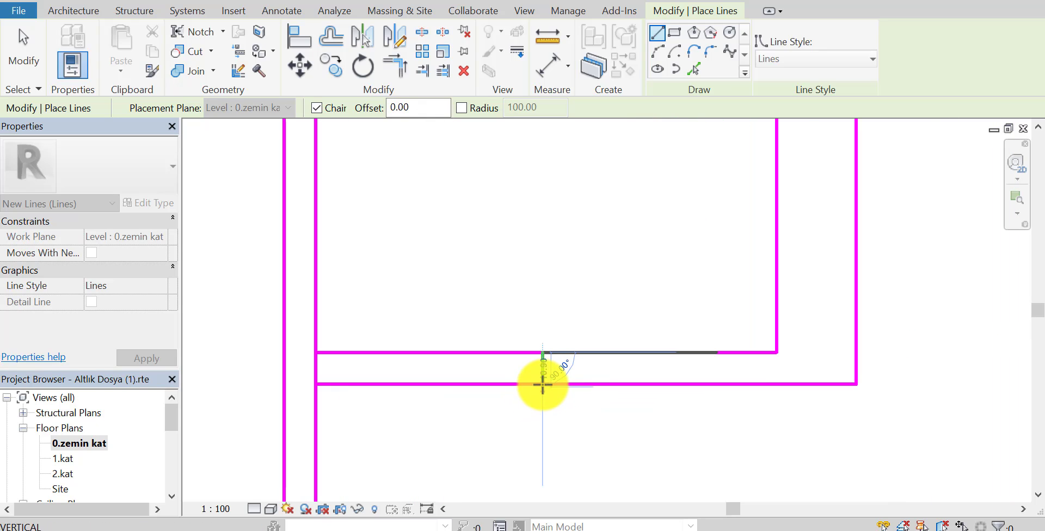
scroll(541, 392, up, 1)
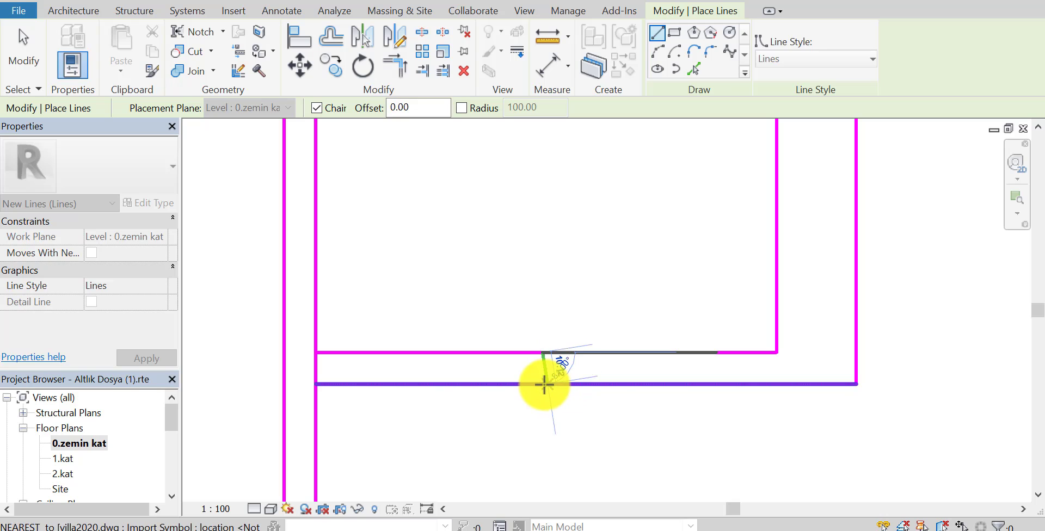
click(542, 384)
key(Escape)
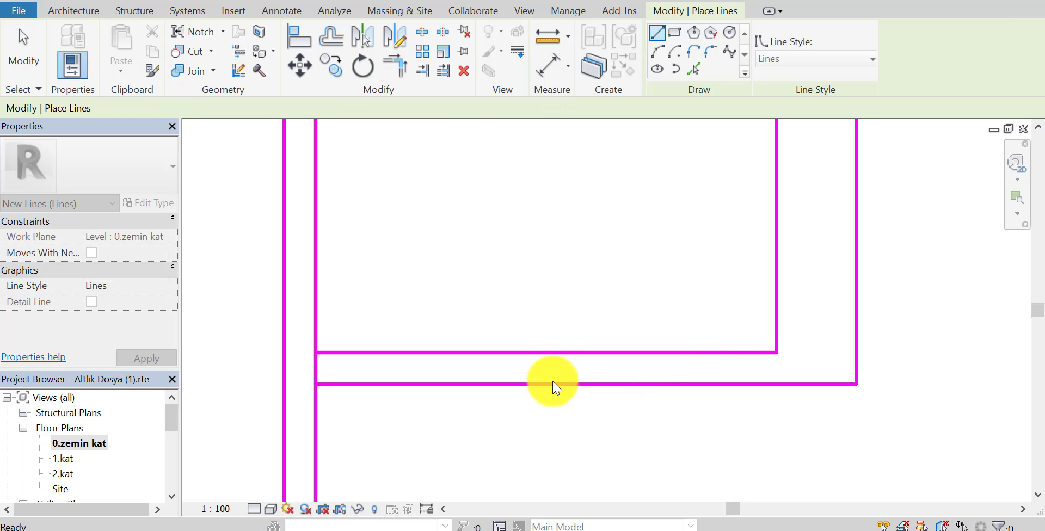
scroll(681, 350, down, 2)
scroll(644, 357, down, 1)
scroll(351, 282, down, 1)
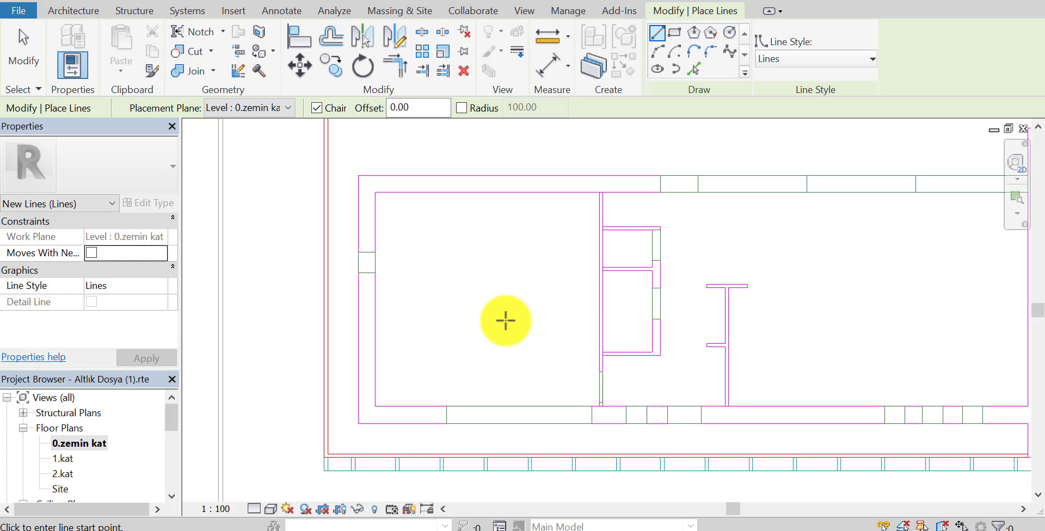
middle_drag(504, 319, 415, 341)
key(Escape)
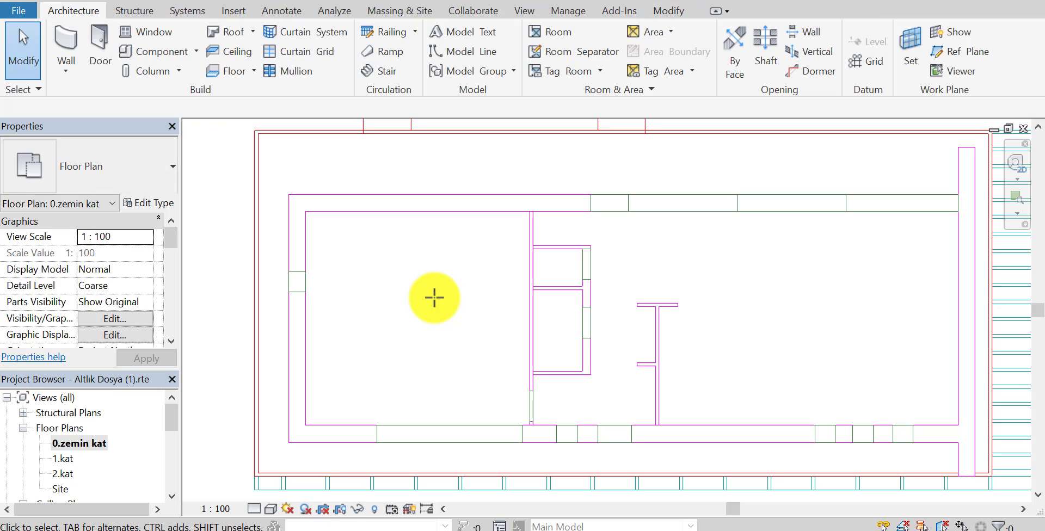
middle_drag(424, 312, 401, 311)
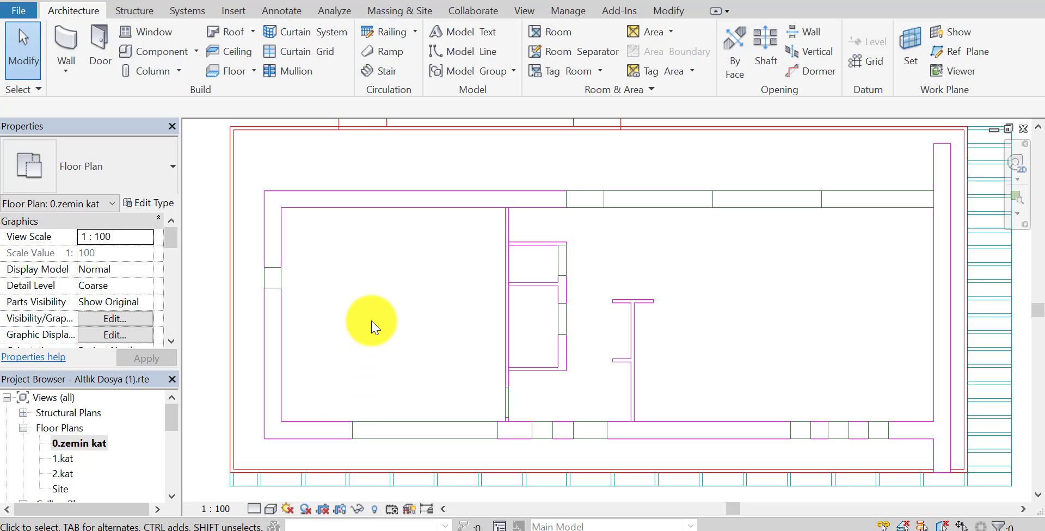
scroll(376, 321, down, 2)
scroll(381, 323, down, 2)
middle_drag(393, 332, 363, 340)
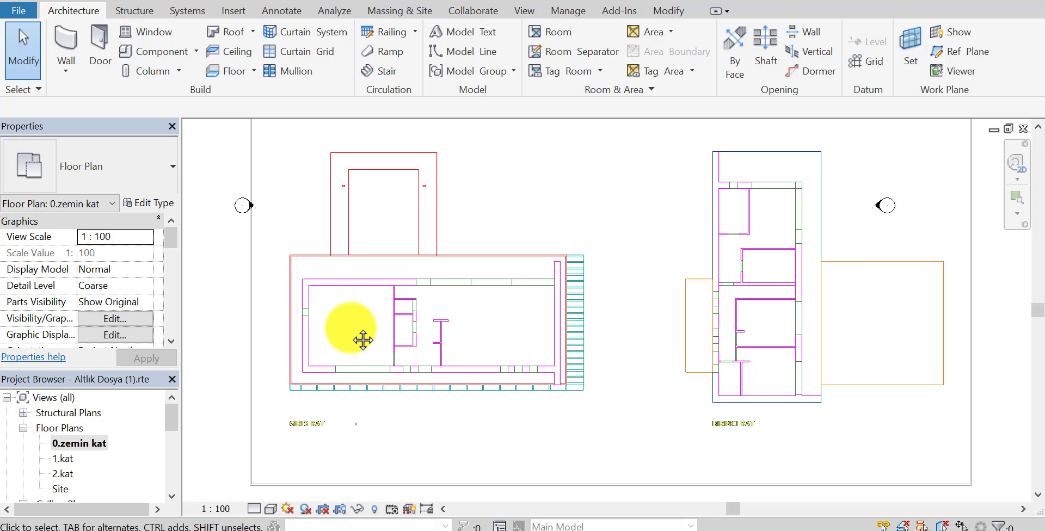
middle_drag(363, 340, 363, 346)
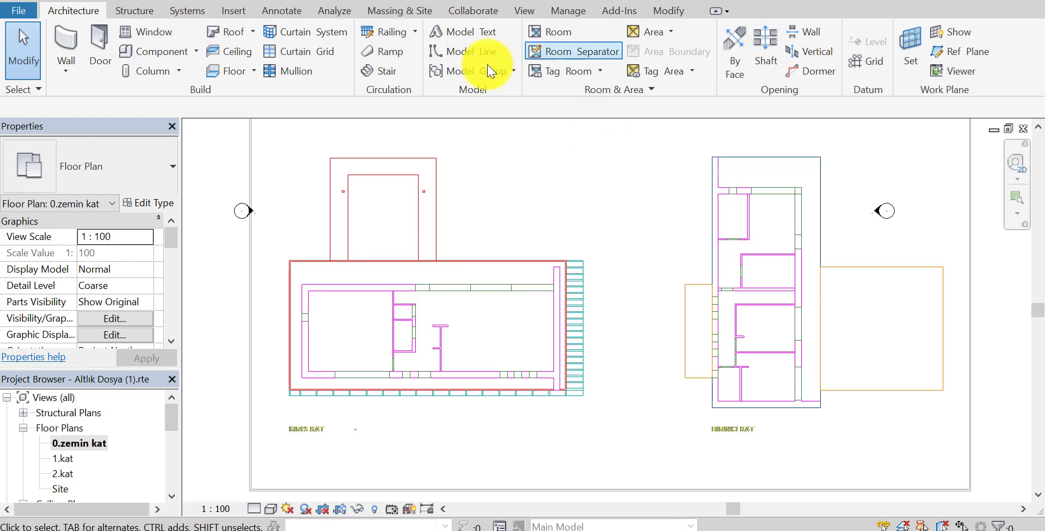
click(464, 54)
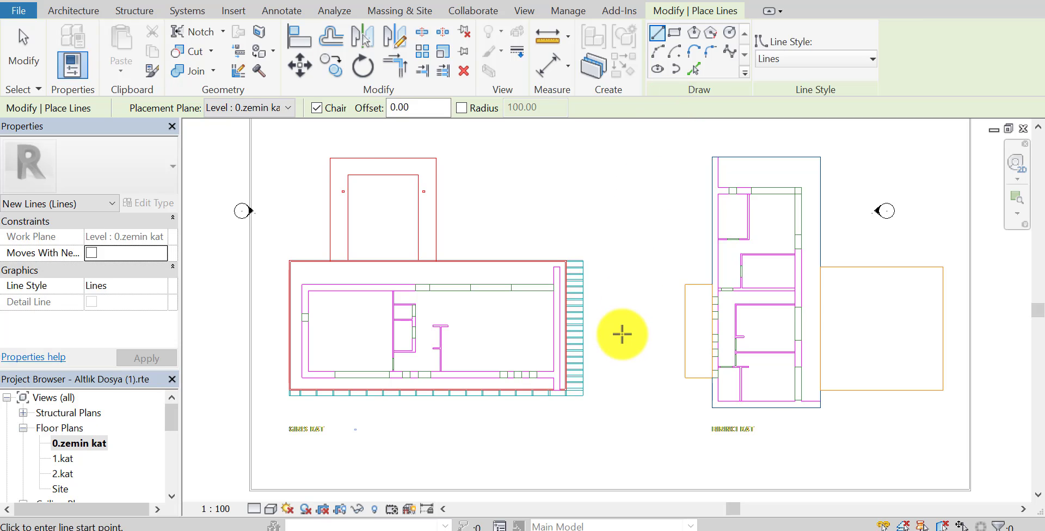
key(Escape)
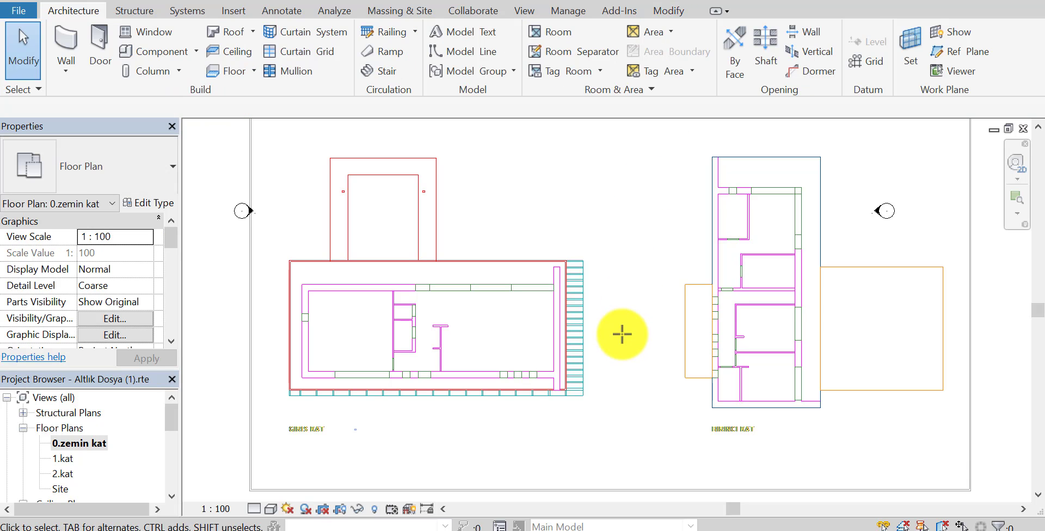
middle_drag(621, 335, 635, 332)
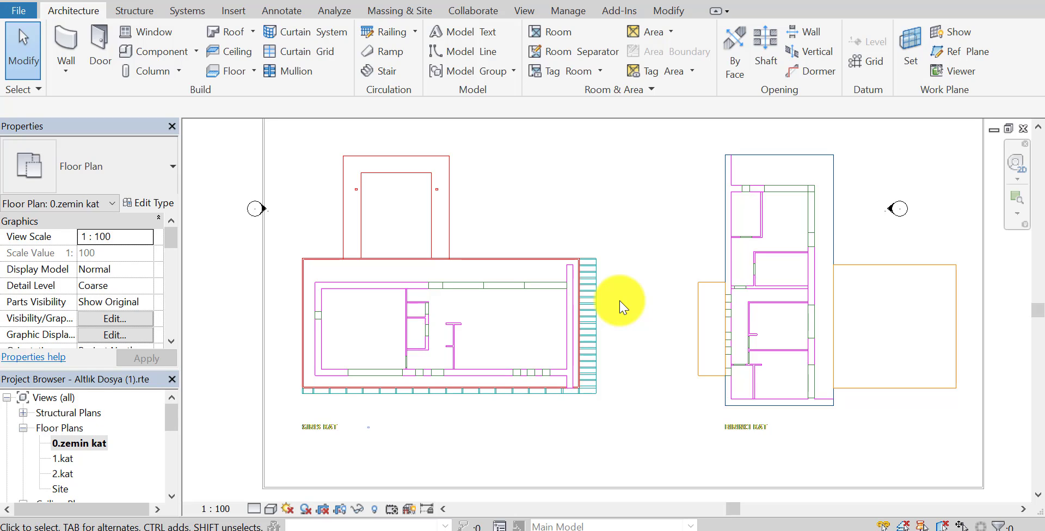
shift+scroll(294, 310, right, 1)
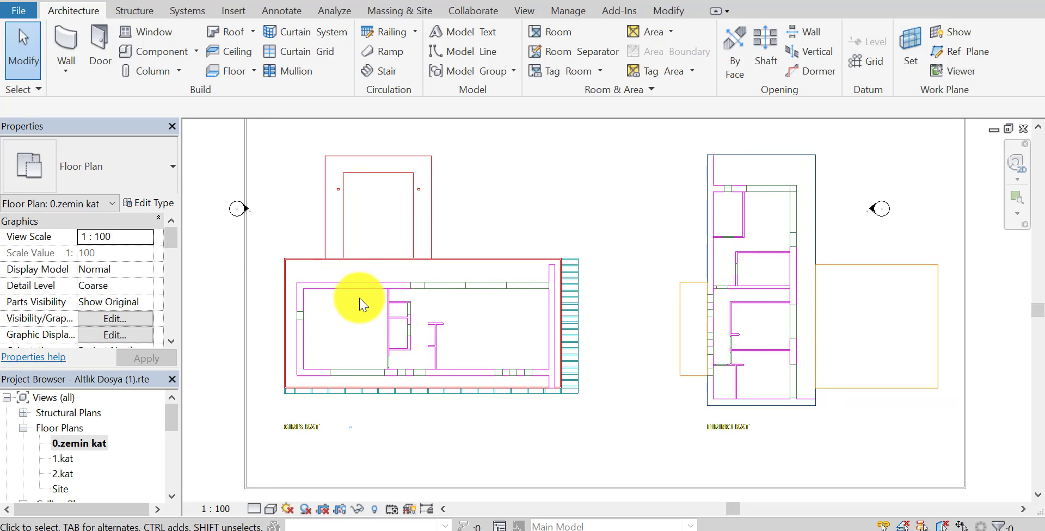
scroll(348, 338, up, 2)
middle_drag(347, 355, 378, 382)
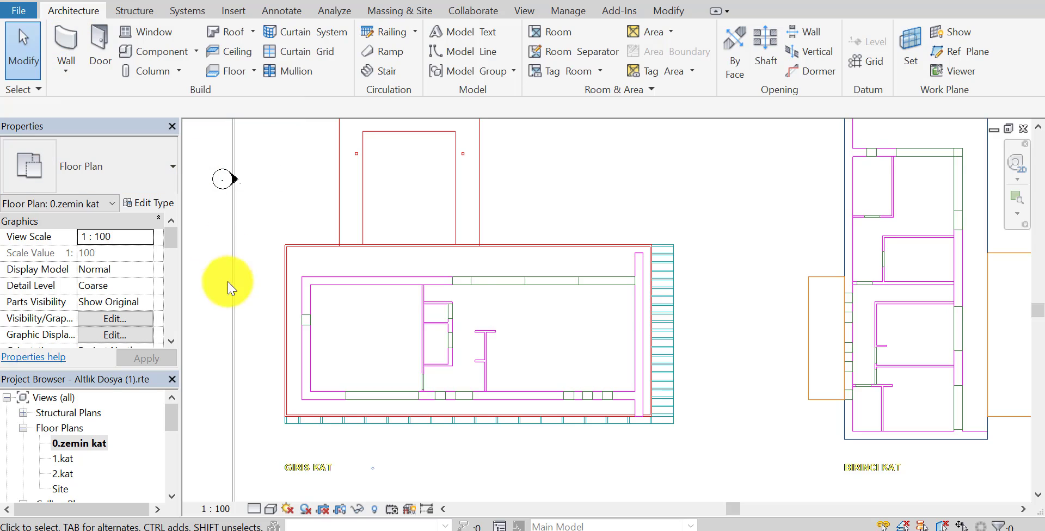
scroll(327, 354, up, 1)
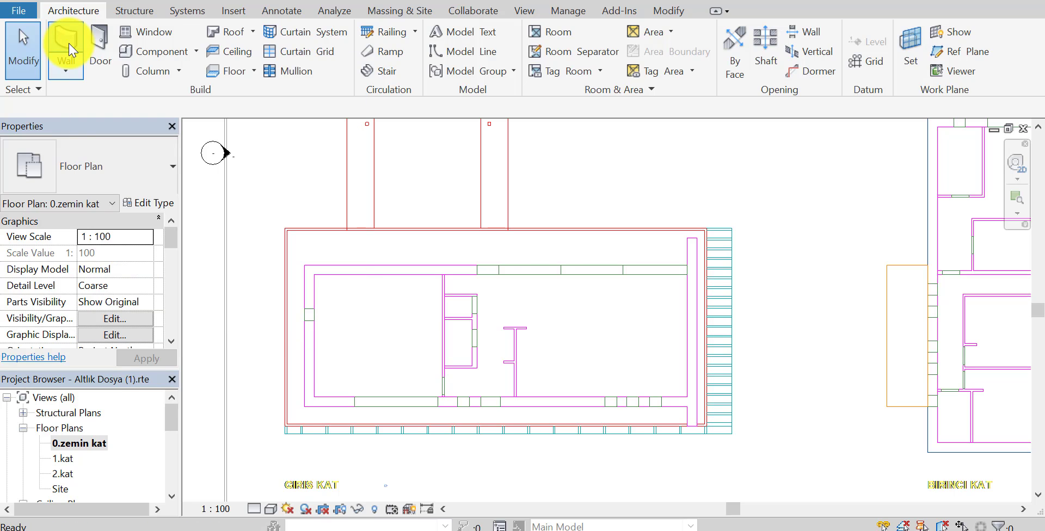
Start the Wall tool from the Architecture tab with the Generic - 200mm type.
click(68, 49)
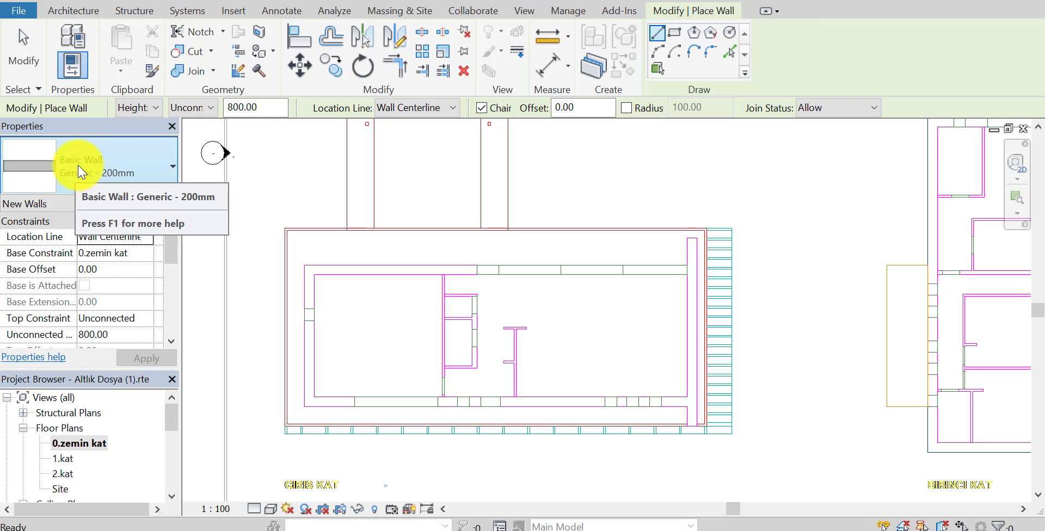
mouse_move(149, 203)
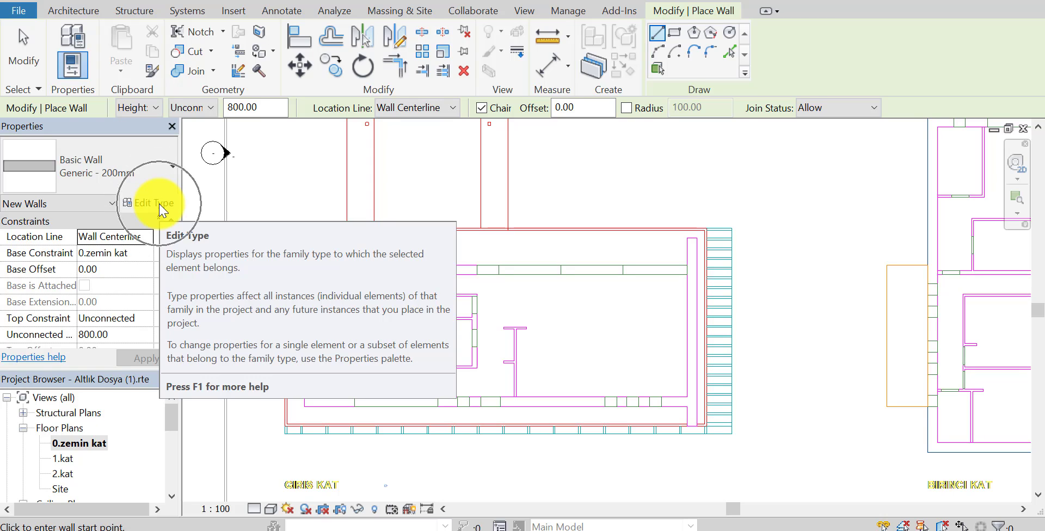
Duplicate the Generic - 200mm wall type under the name '20cm dış duvar'.
click(161, 208)
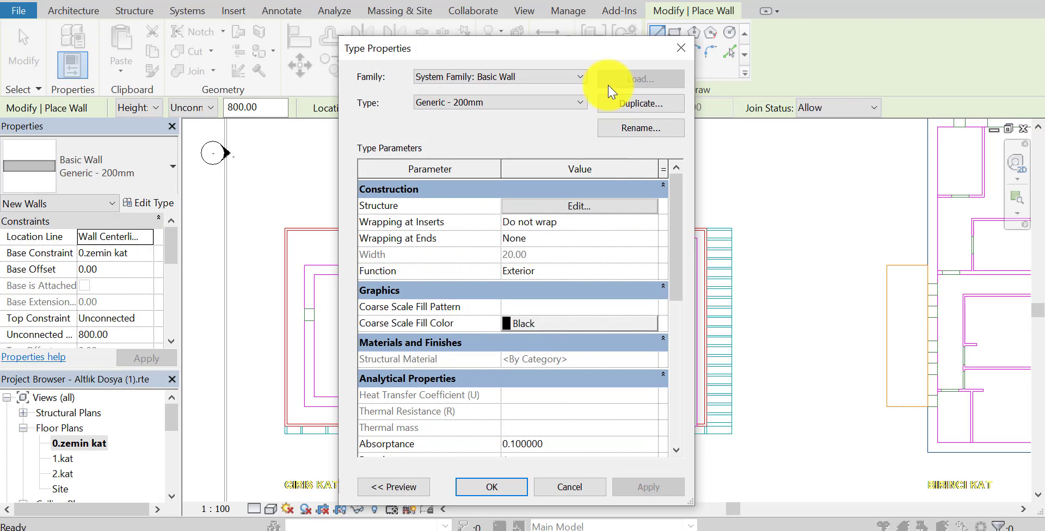
drag(585, 52, 724, 55)
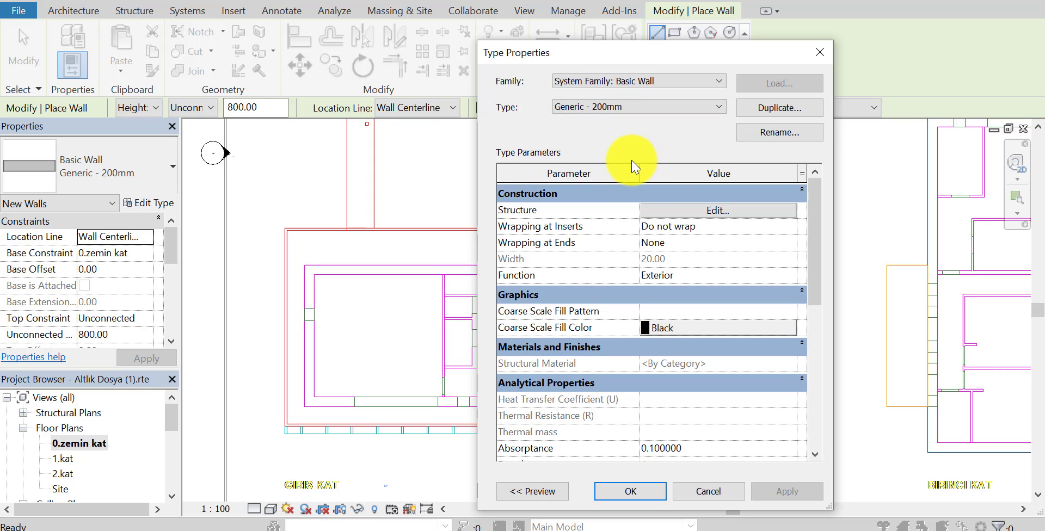
click(784, 112)
drag(730, 175, 647, 205)
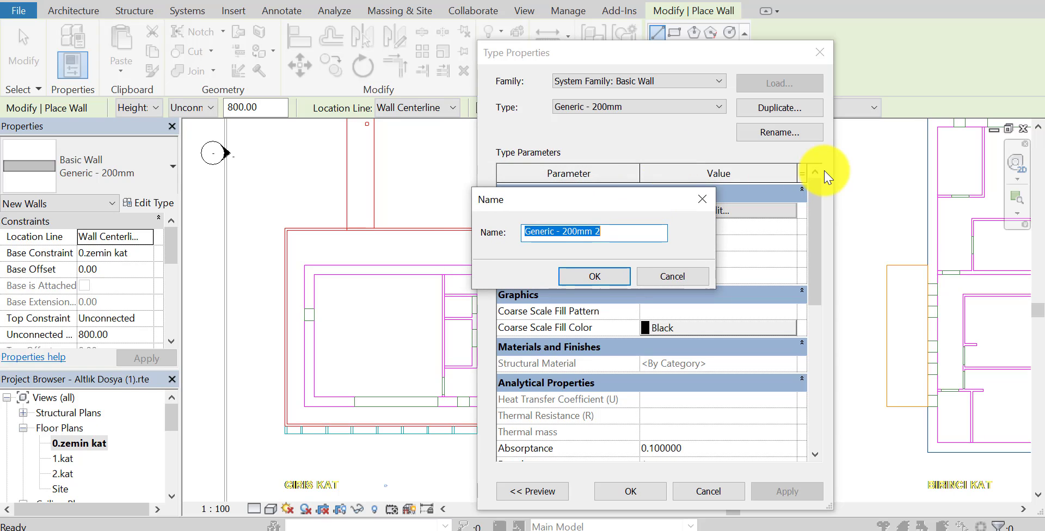
key(BackSpace)
text(2)
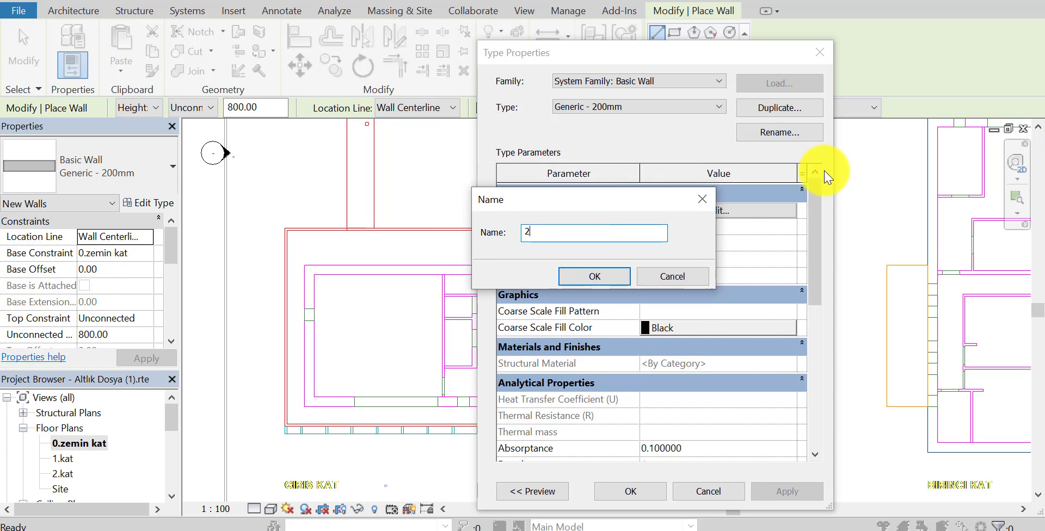
text(0)
text( dı)
key(BackSpace)
key(BackSpace)
key(BackSpace)
text(cm dış)
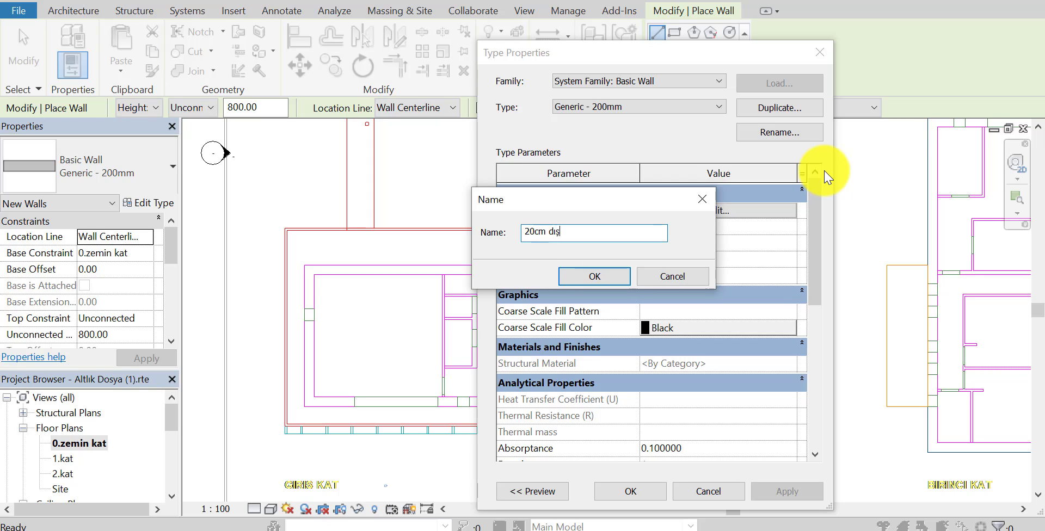
text( duvar)
key(Return)
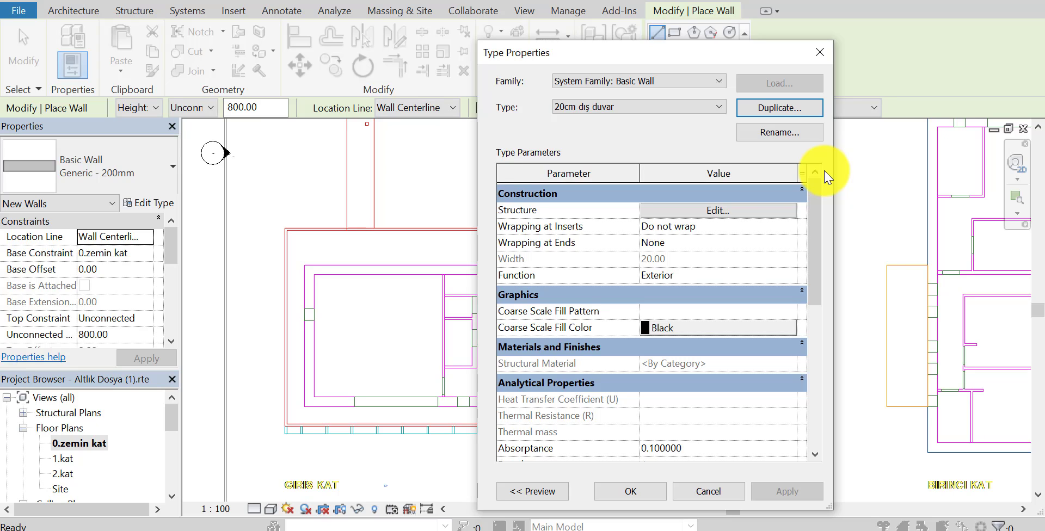
Preview the 20cm dış duvar wall type and confirm it with OK.
mouse_move(522, 260)
mouse_down()
mouse_move(612, 253)
mouse_move(665, 265)
mouse_up()
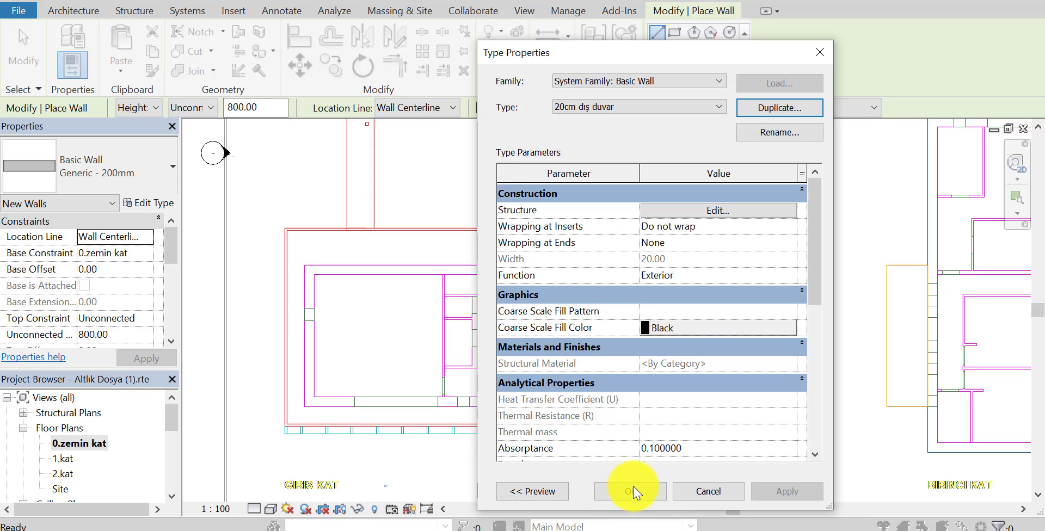
click(538, 494)
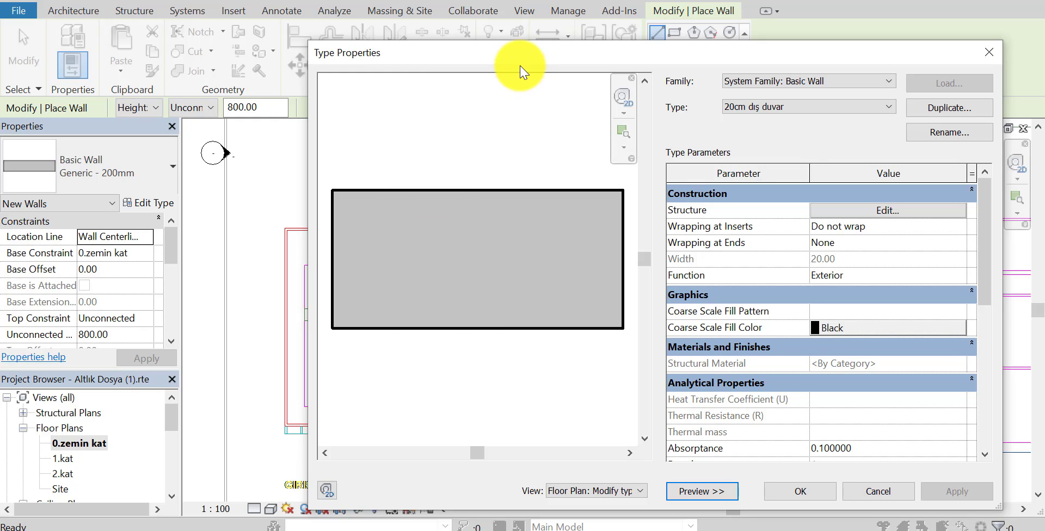
drag(519, 60, 416, 47)
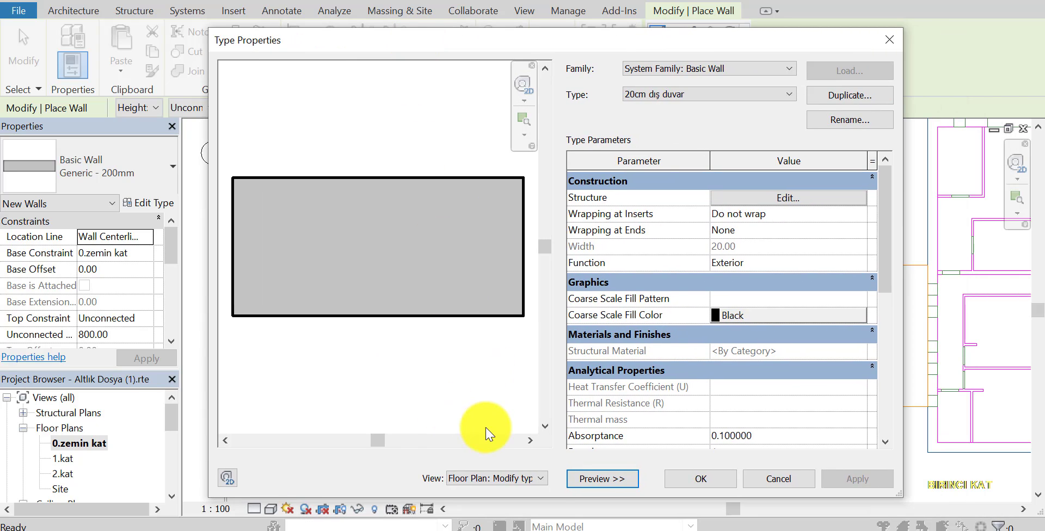
click(696, 482)
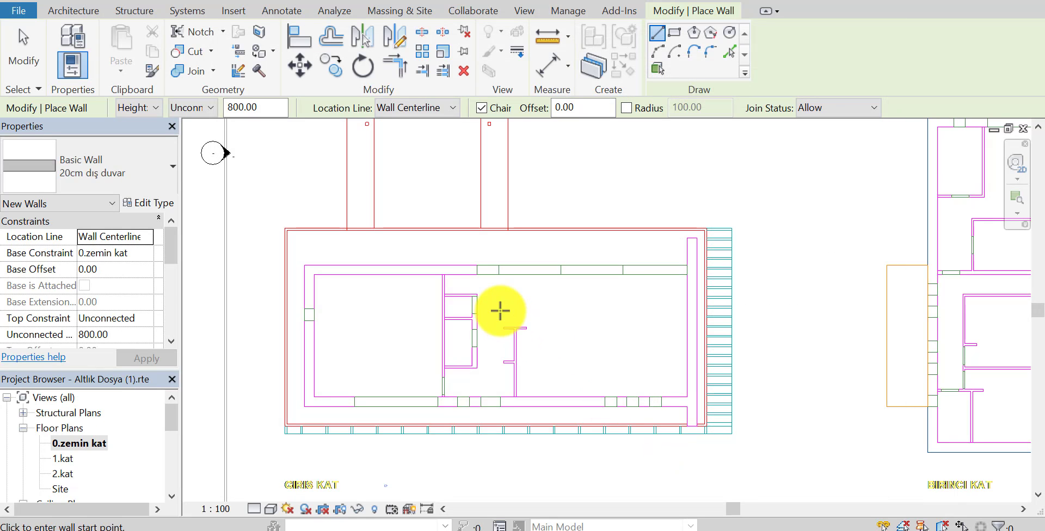
middle_drag(541, 306, 412, 334)
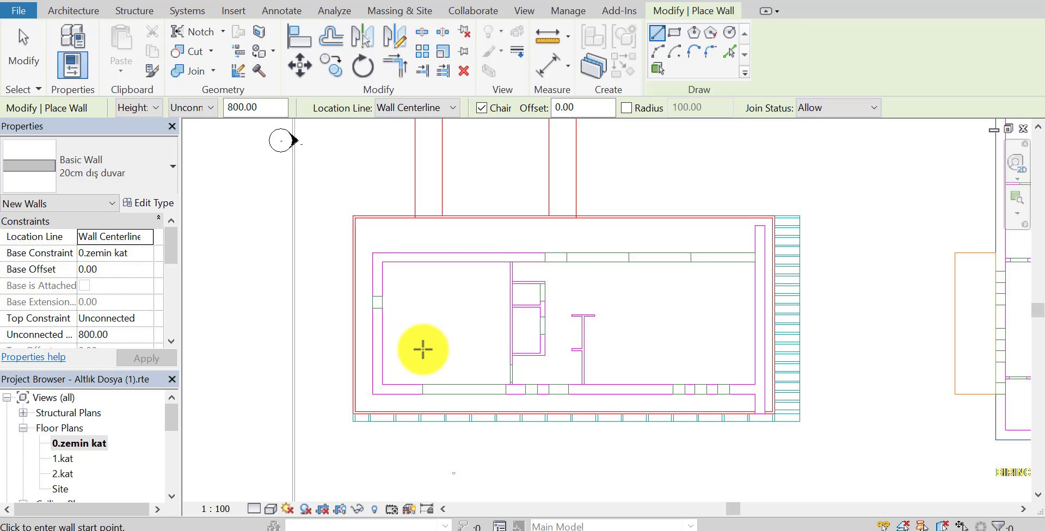
middle_drag(420, 350, 422, 362)
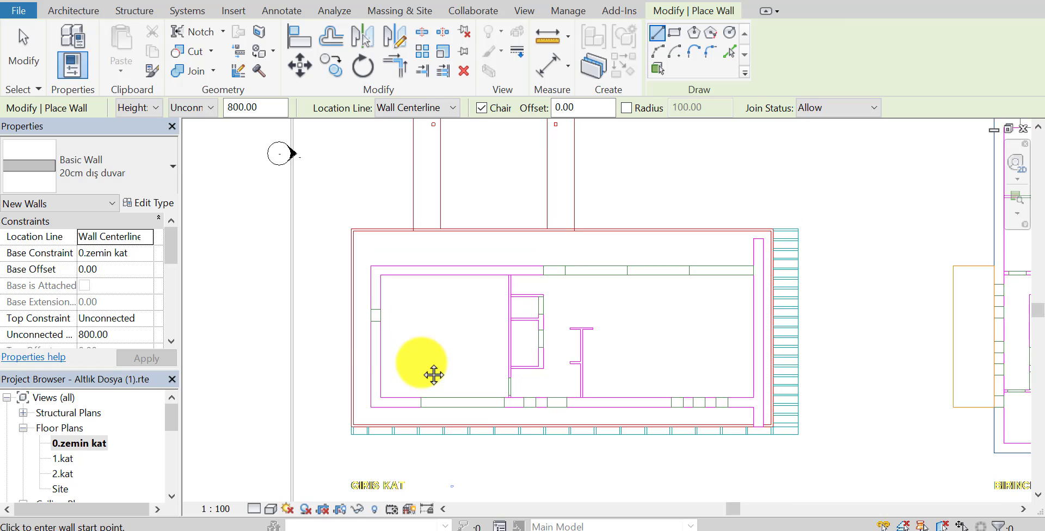
Duplicate 20cm dış duvar as a new wall type named '50cm dış duvar'.
click(153, 203)
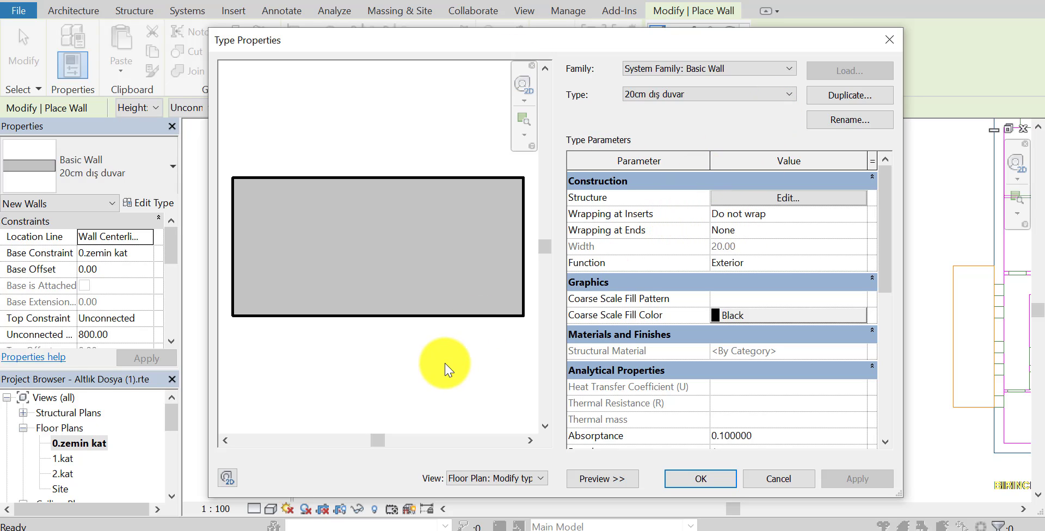
click(851, 97)
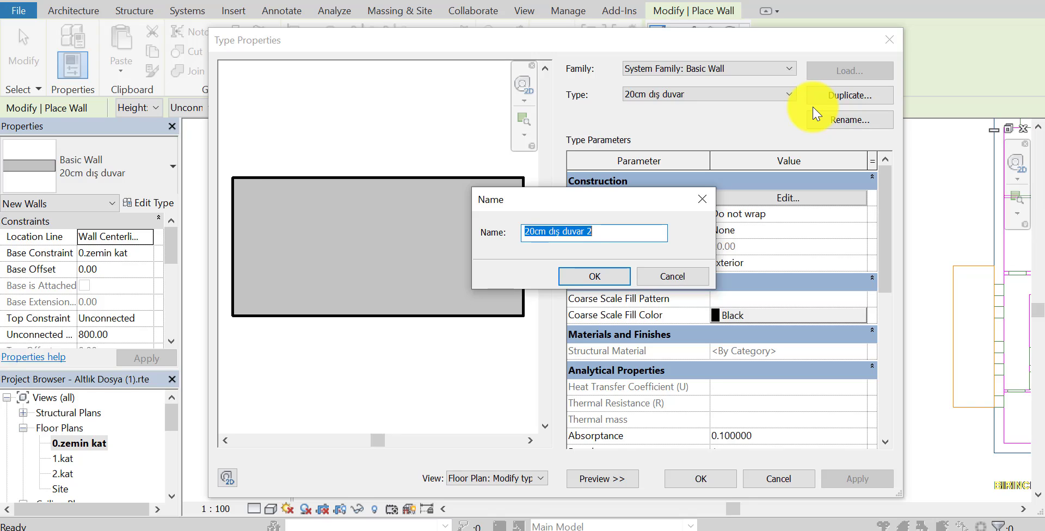
text(50)
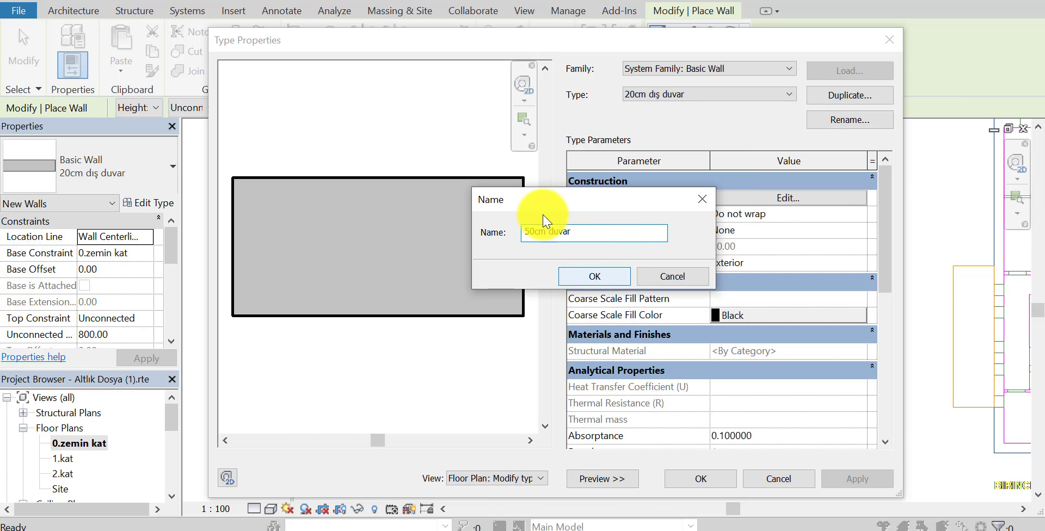
click(550, 233)
text(ış d)
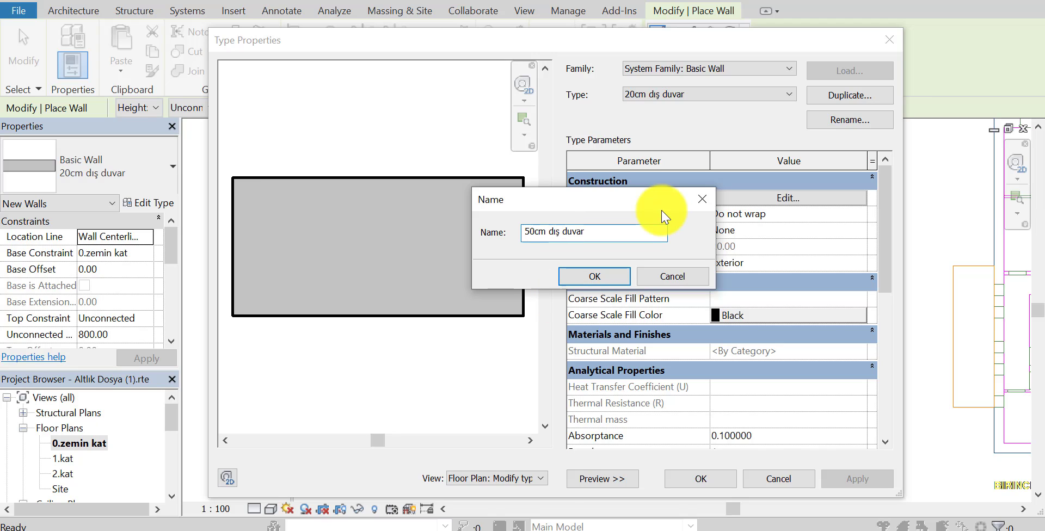
click(599, 278)
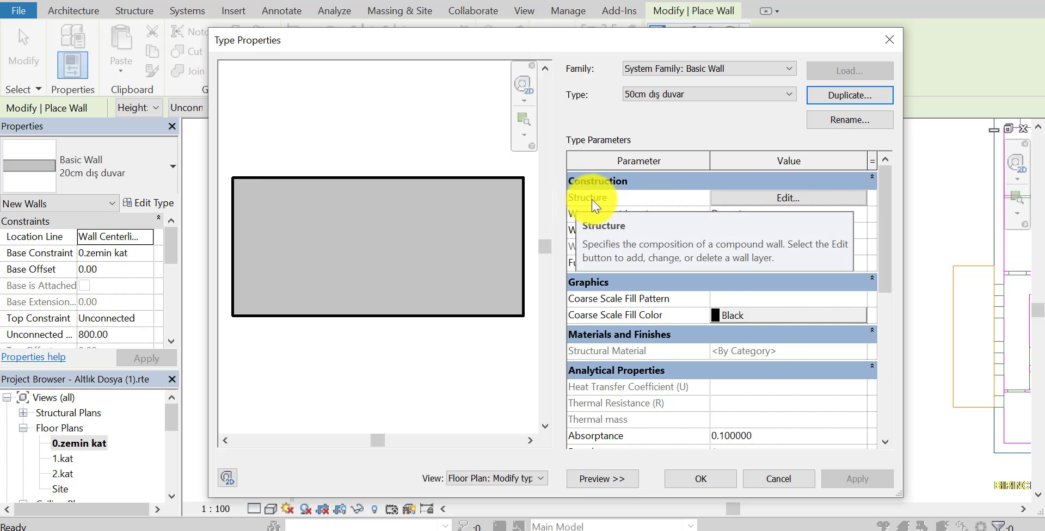
Set the 50cm dış duvar structure layer thickness to 50.00 in Edit Assembly.
click(786, 199)
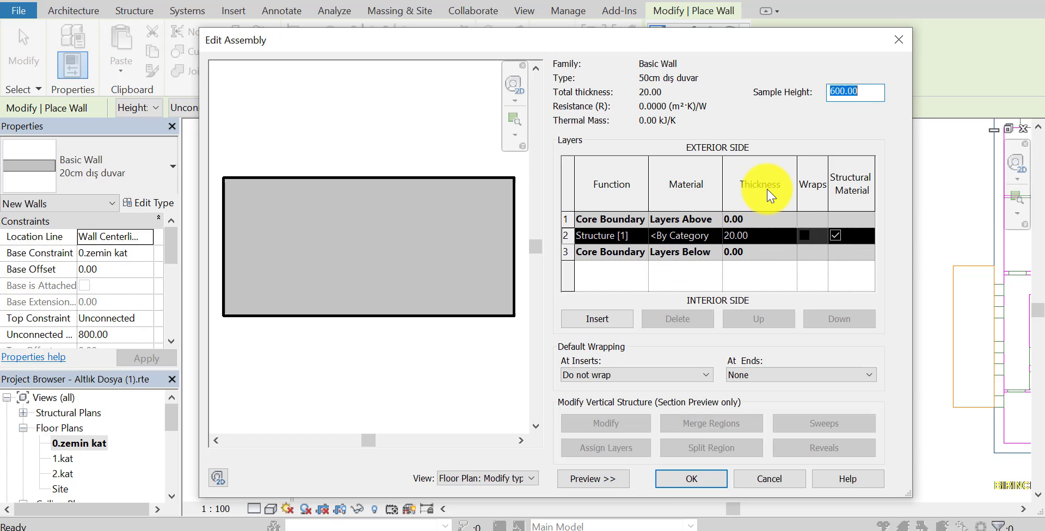
click(749, 234)
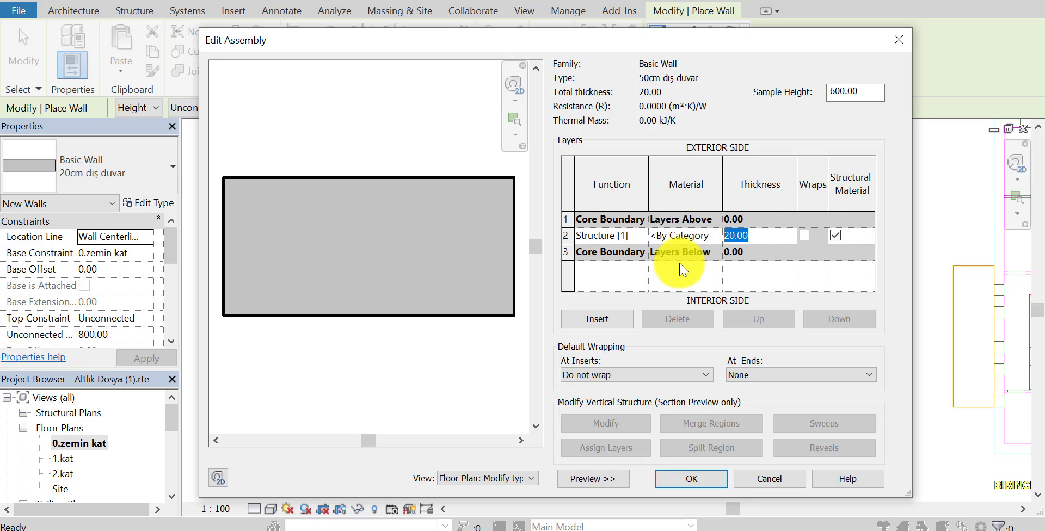
text(50)
key(Tab)
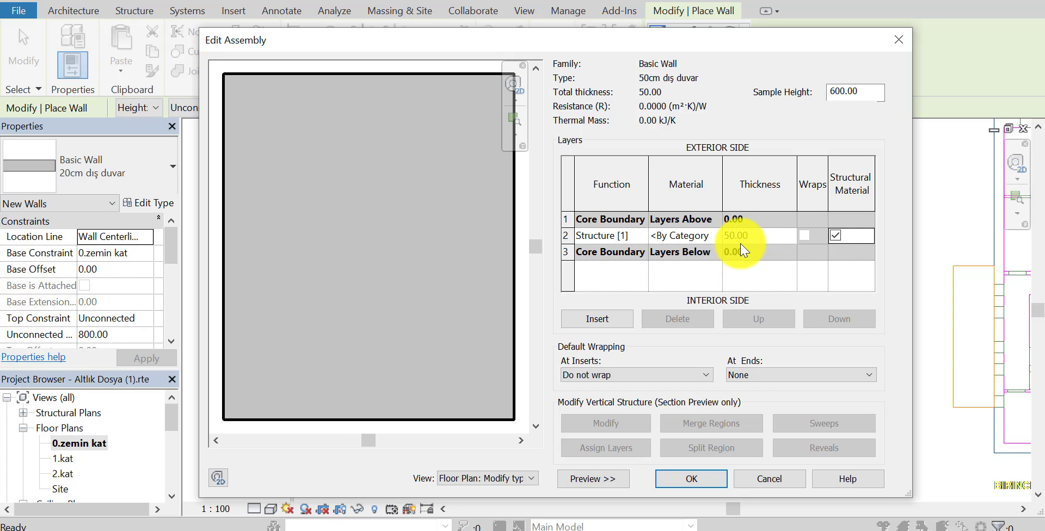
drag(756, 236, 671, 326)
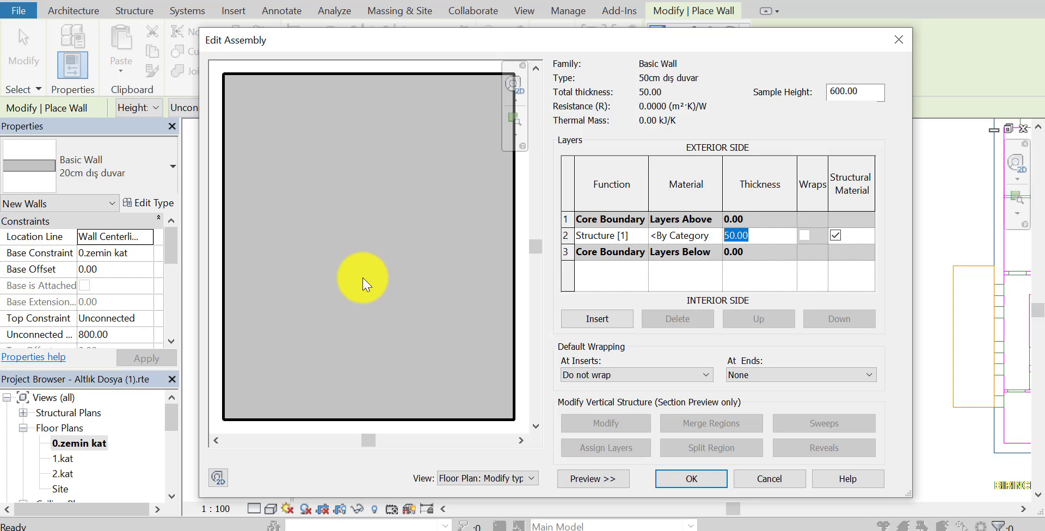
click(691, 479)
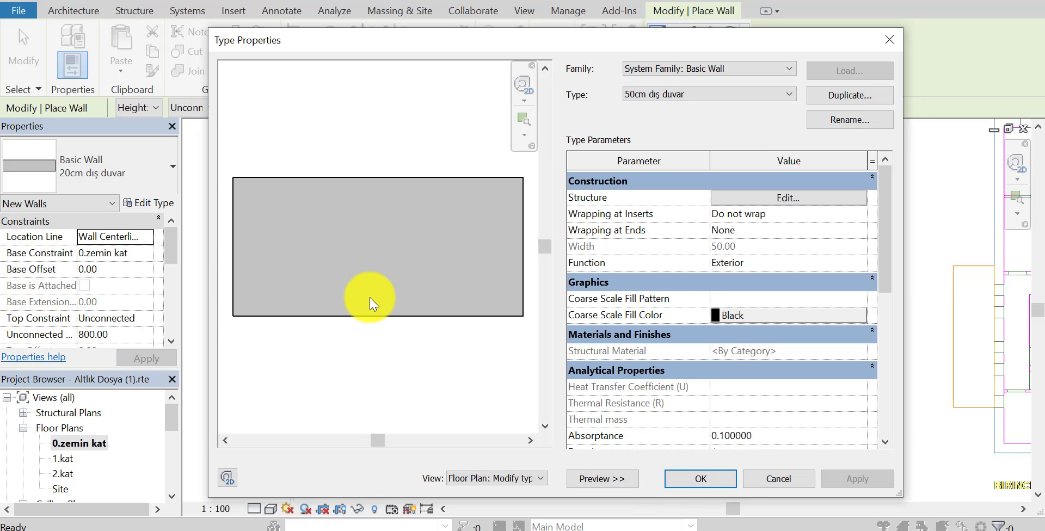
Close Type Properties and draw a vertical wall along the left room's edge.
click(700, 479)
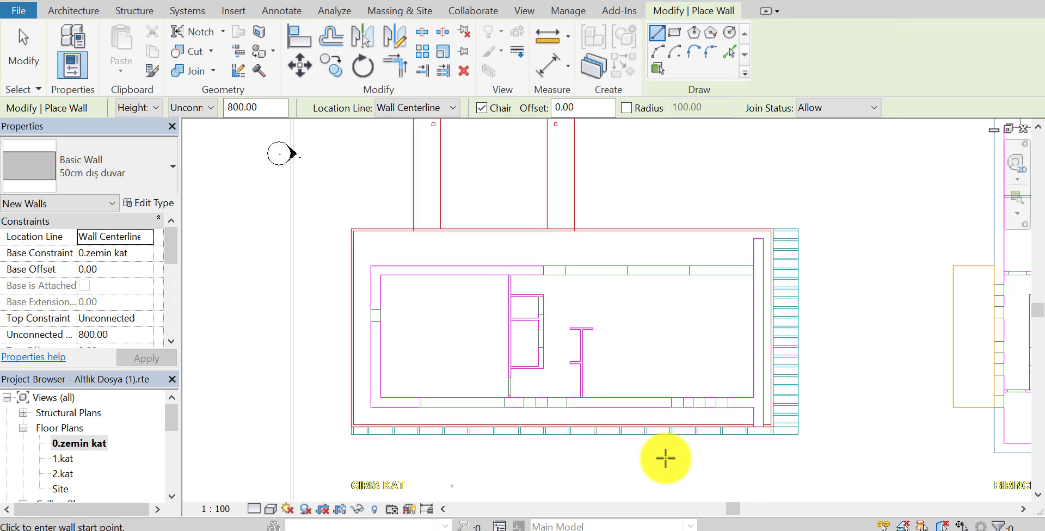
middle_drag(439, 352, 395, 340)
scroll(373, 342, up, 2)
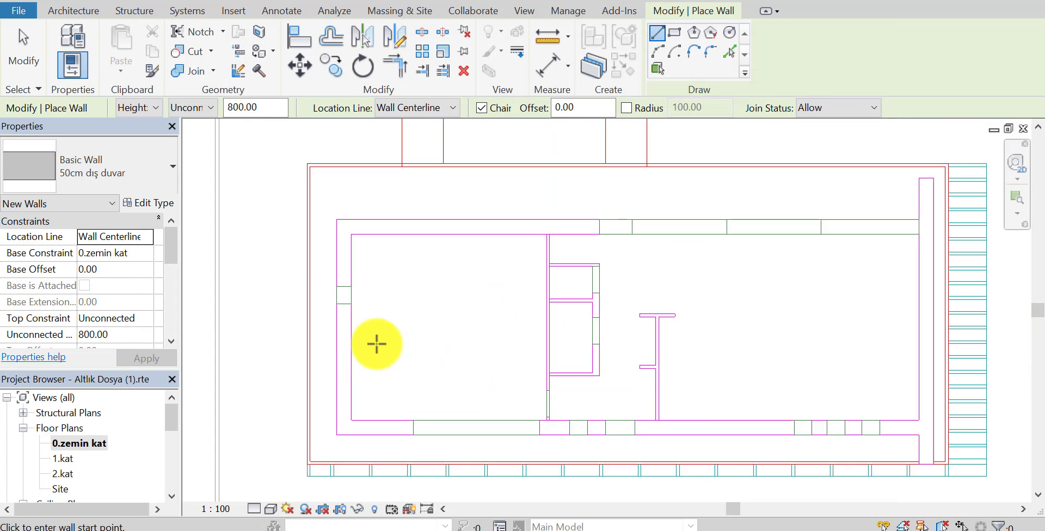
scroll(386, 333, up, 2)
scroll(369, 267, up, 2)
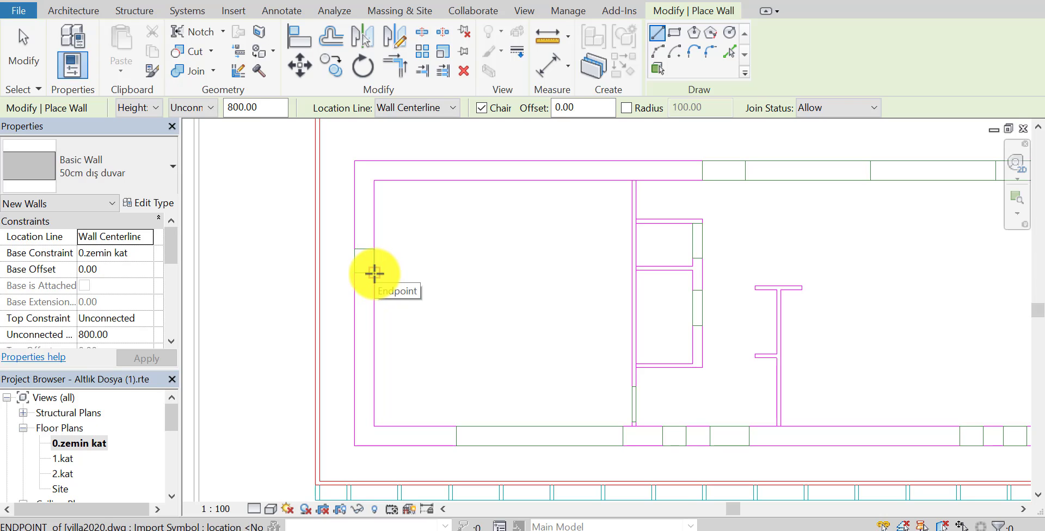
click(374, 274)
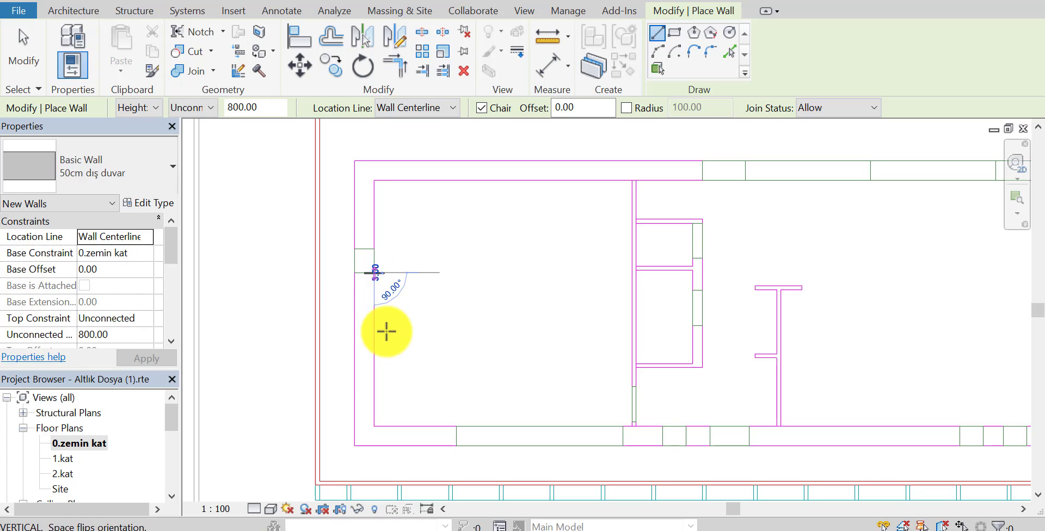
click(375, 381)
Cancel the wall chain, delete the misplaced left-edge wall, and restart walls with WA.
scroll(433, 331, up, 1)
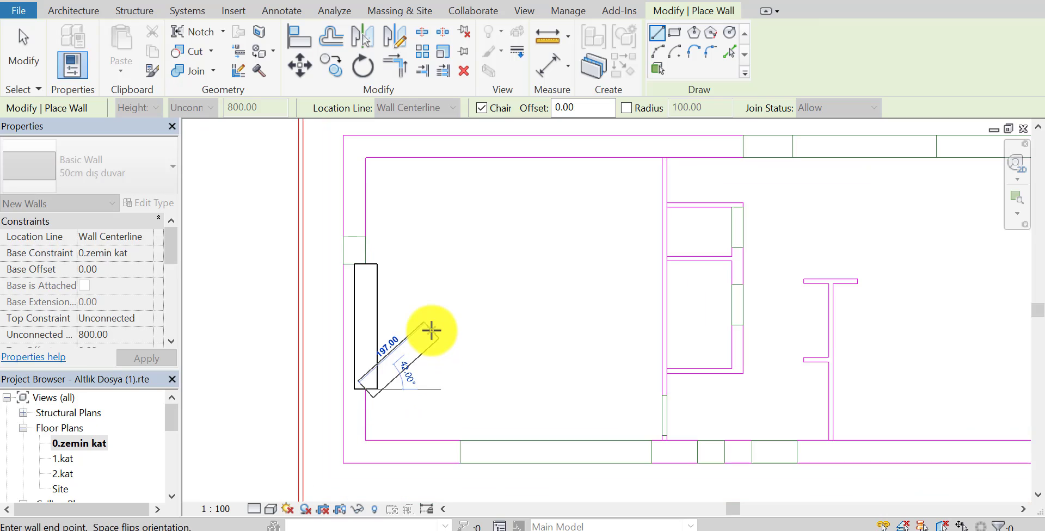
scroll(432, 331, up, 1)
text(1)
key(Escape)
key(Escape)
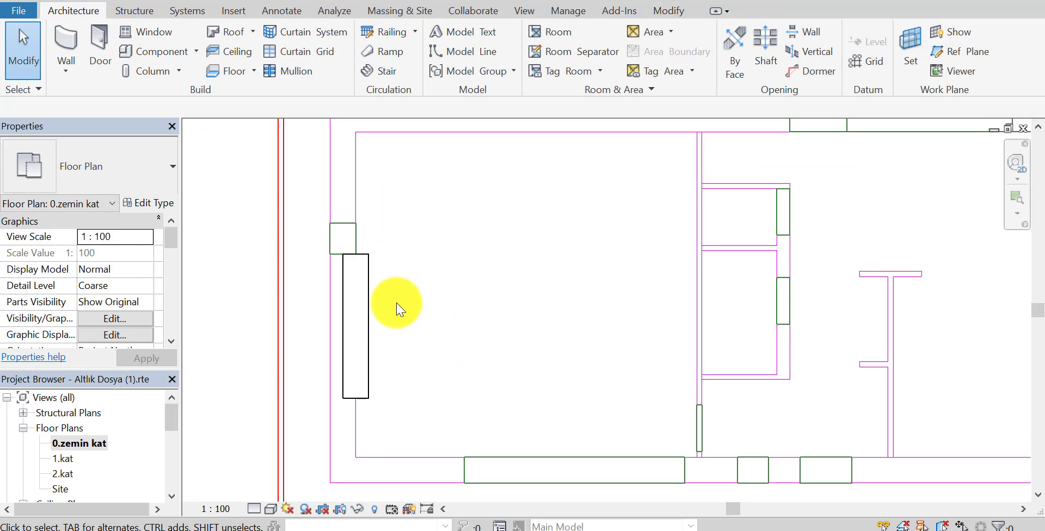
click(372, 314)
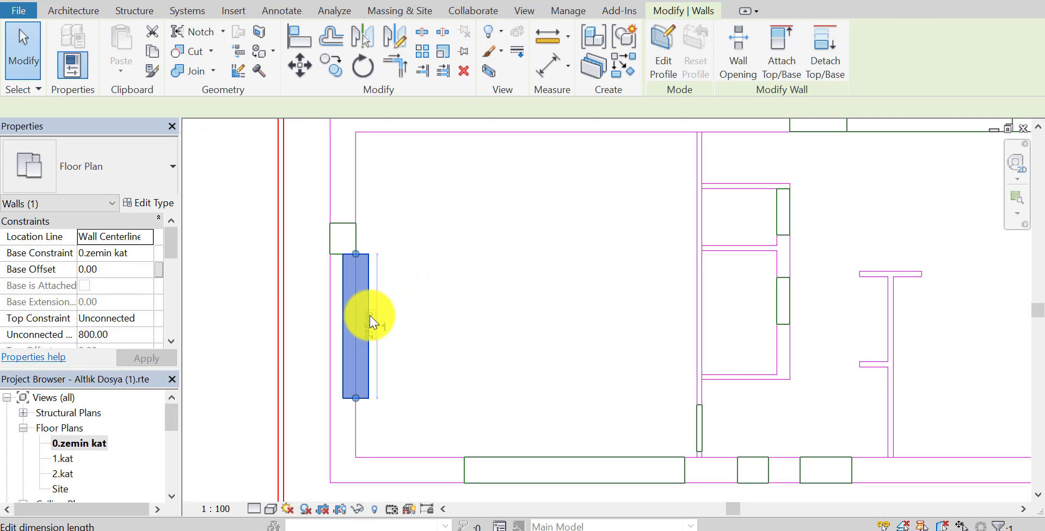
key(Delete)
middle_drag(415, 358, 431, 356)
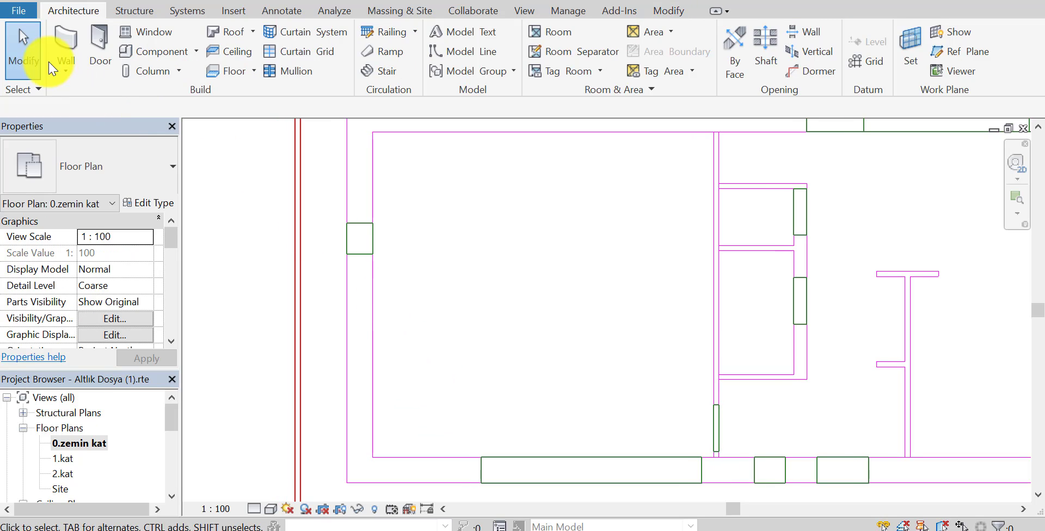
key(w)
key(a)
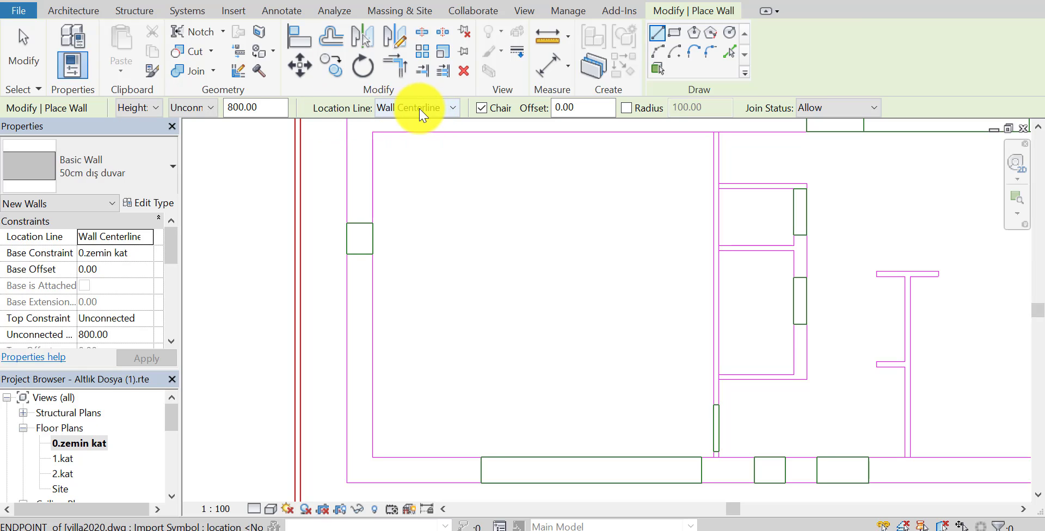
With Location Line set to Finish Face: Exterior, draw the left wall down to the bottom-left corner.
click(436, 112)
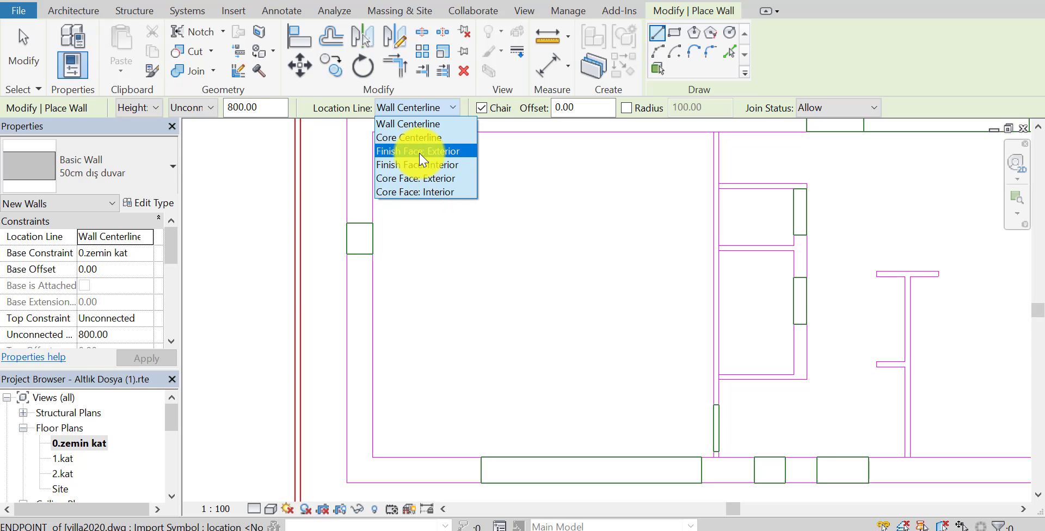
click(456, 152)
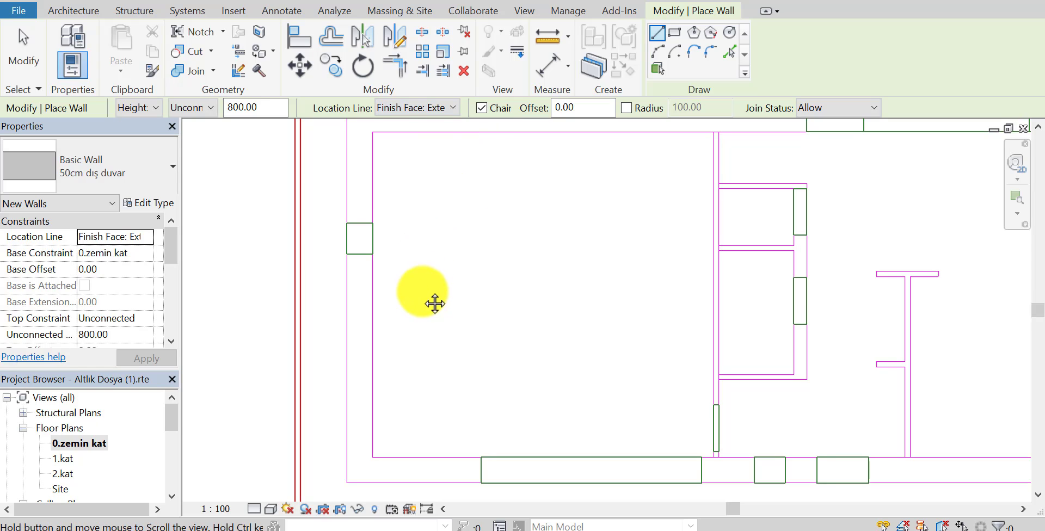
middle_drag(434, 303, 396, 277)
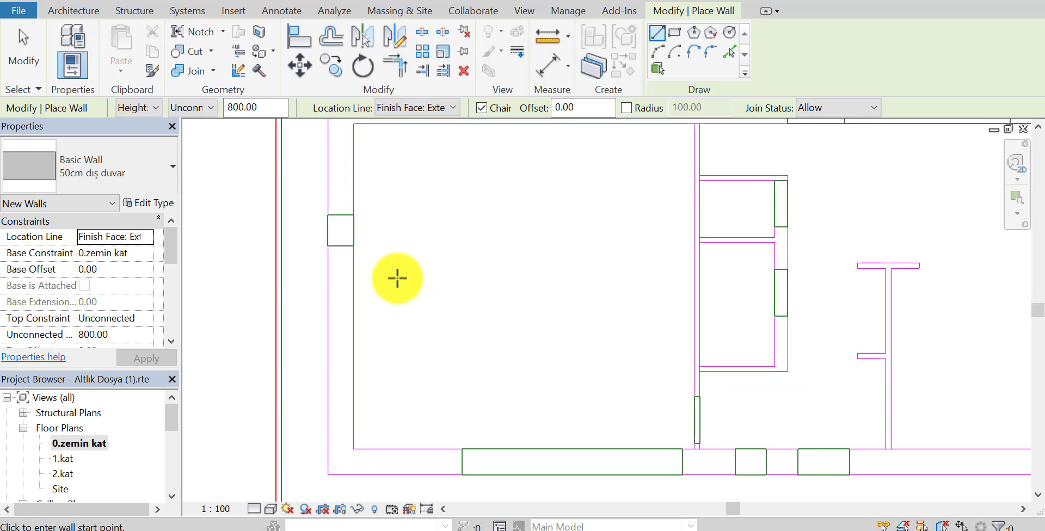
click(354, 245)
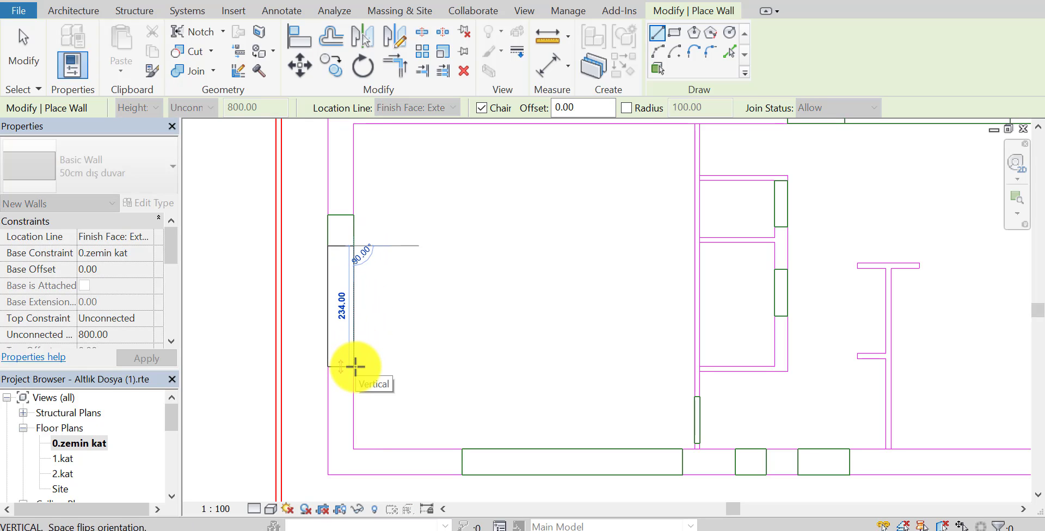
key(space)
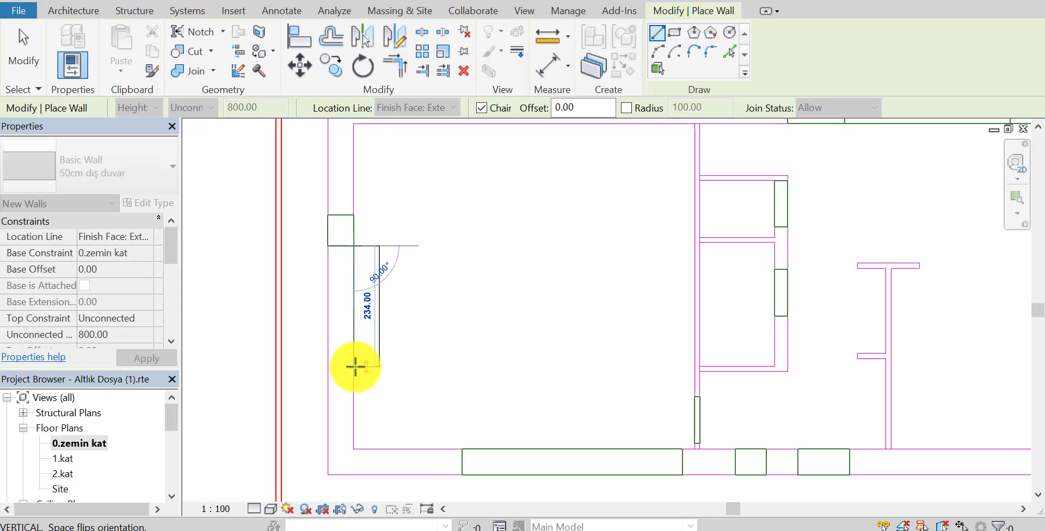
key(space)
key(space)
key(space)
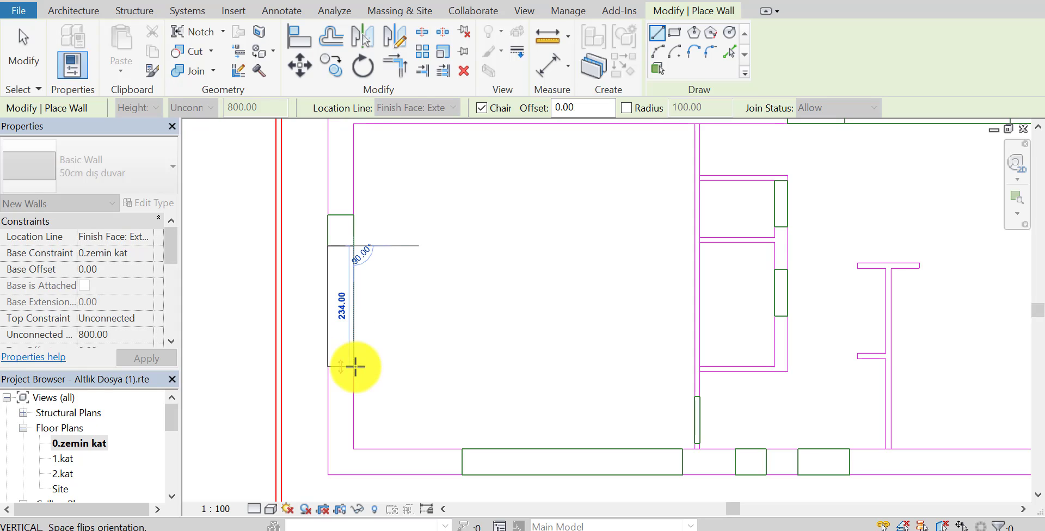
key(space)
key(space)
key(space)
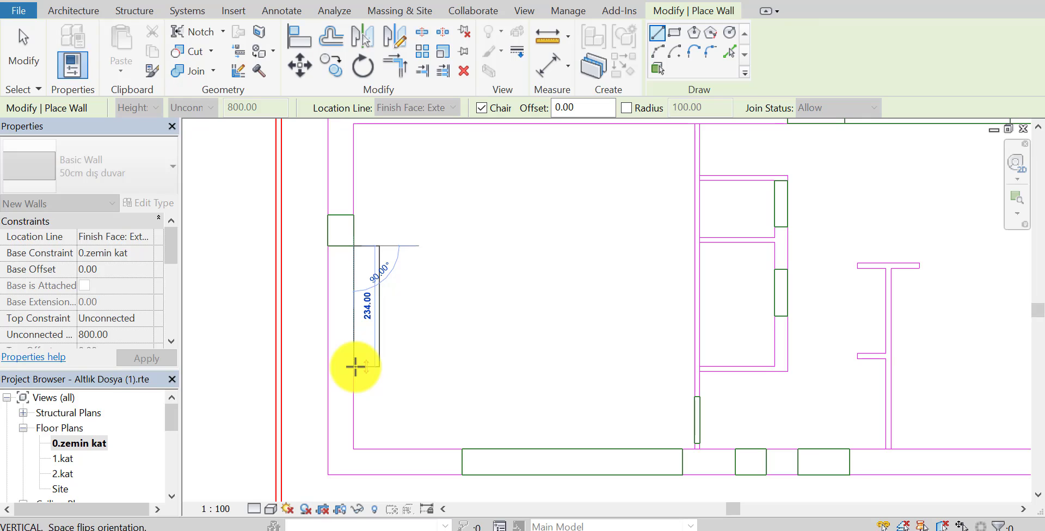
key(space)
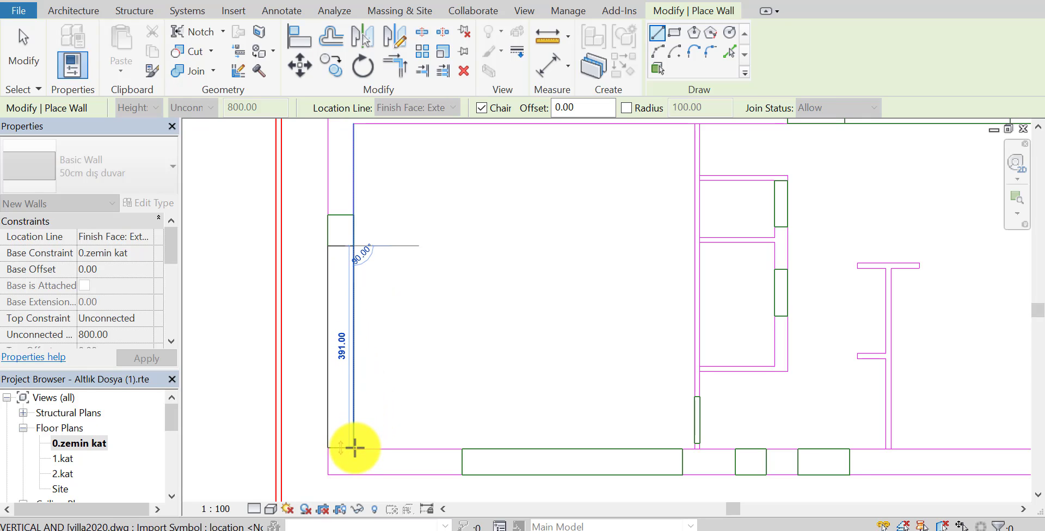
click(355, 448)
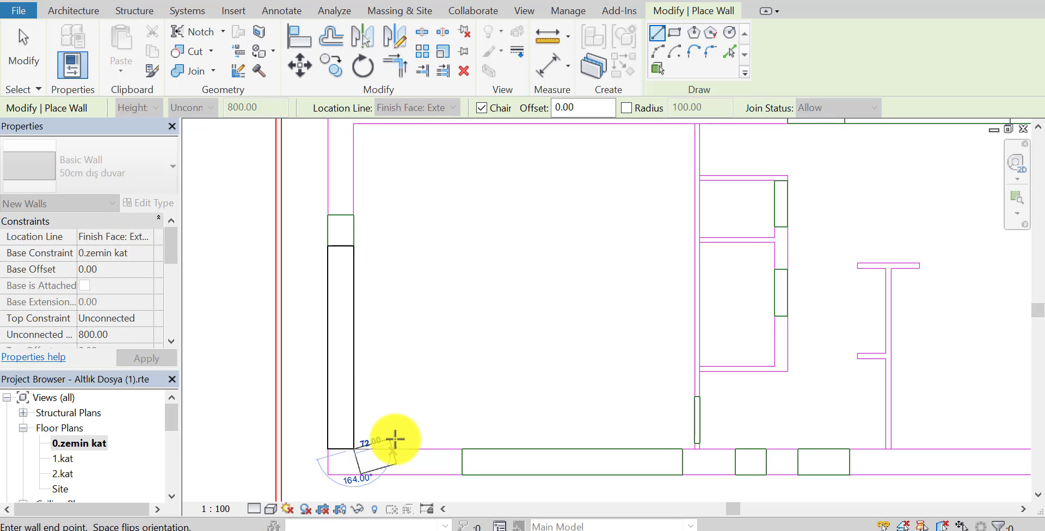
Continue the bottom wall along the lower edge to the bottom-right corner.
scroll(406, 438, down, 1)
mouse_move(414, 437)
middle_down()
mouse_move(370, 402)
mouse_move(310, 420)
middle_up()
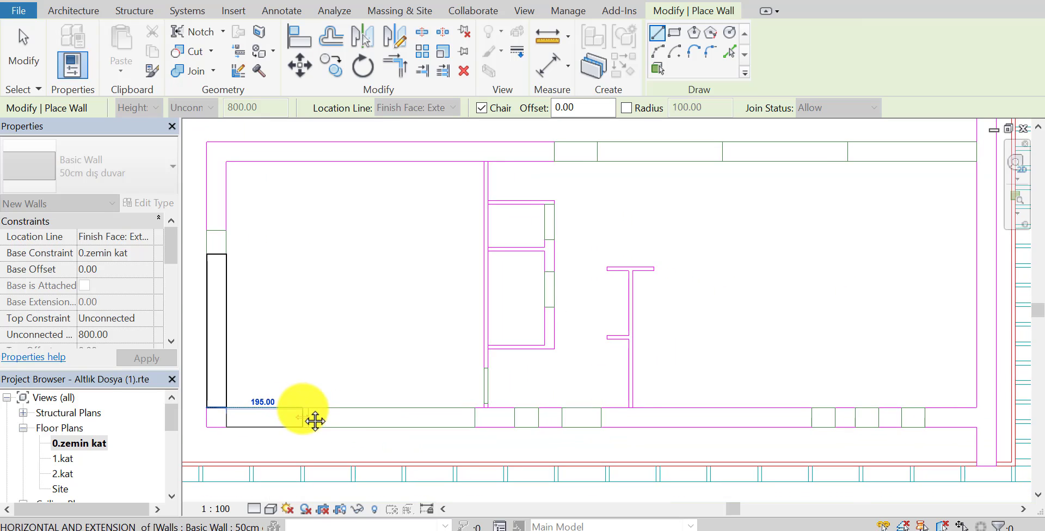
scroll(312, 414, down, 1)
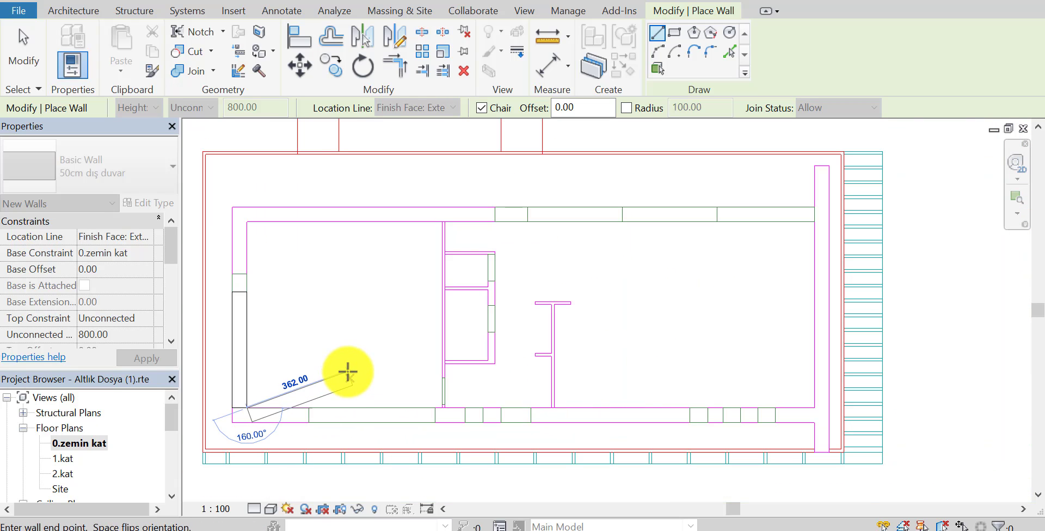
middle_drag(339, 378, 376, 386)
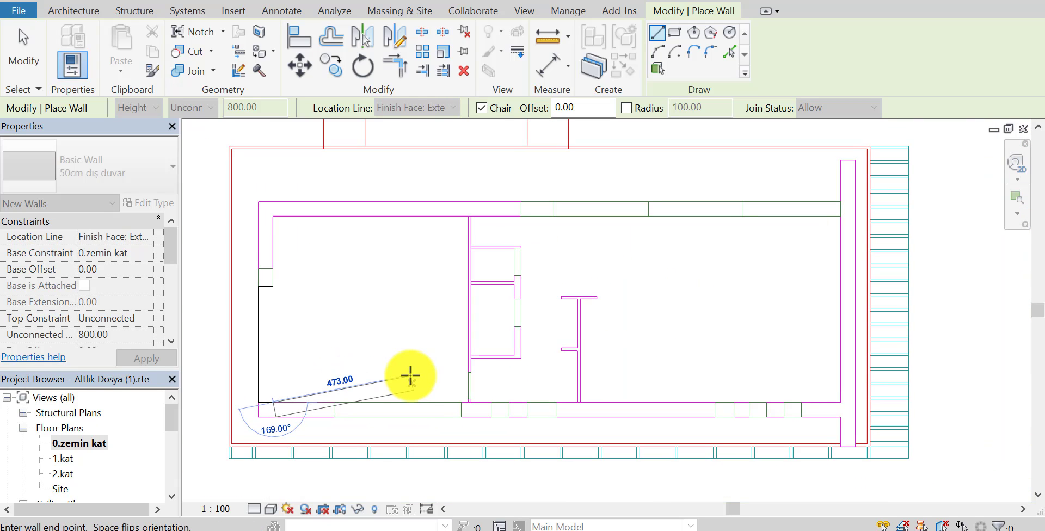
scroll(419, 436, down, 1)
middle_drag(577, 349, 463, 343)
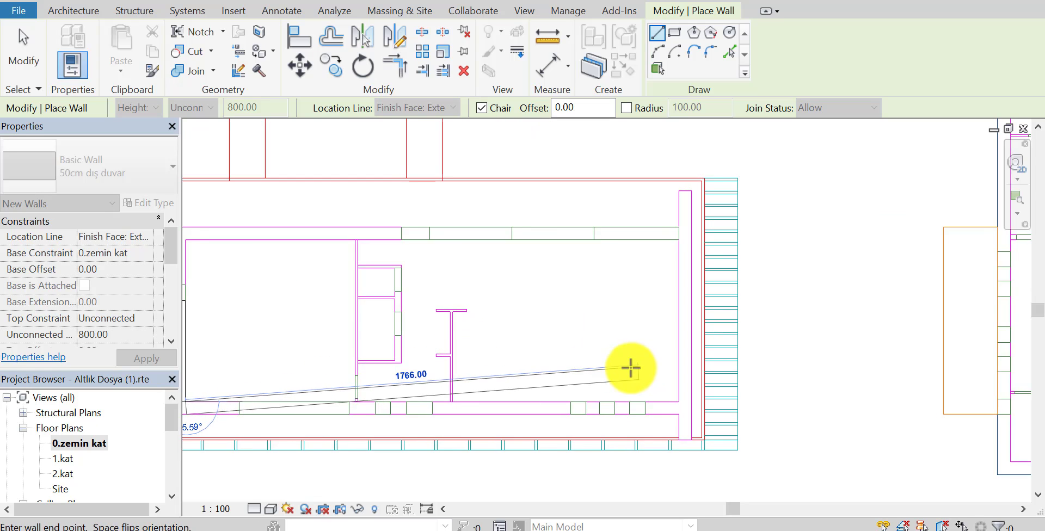
scroll(645, 408, up, 1)
scroll(610, 402, down, 1)
scroll(575, 398, down, 1)
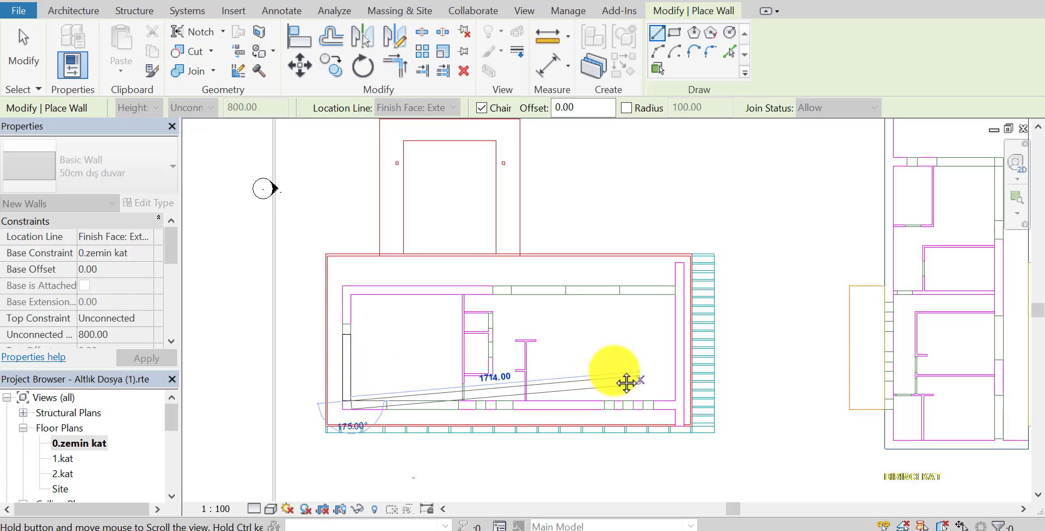
scroll(623, 413, up, 2)
scroll(599, 425, up, 1)
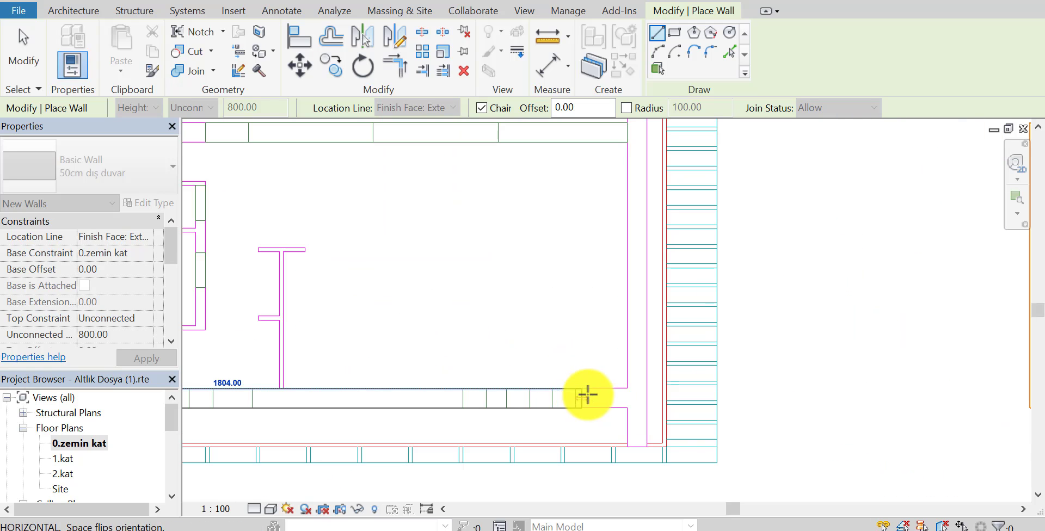
click(623, 387)
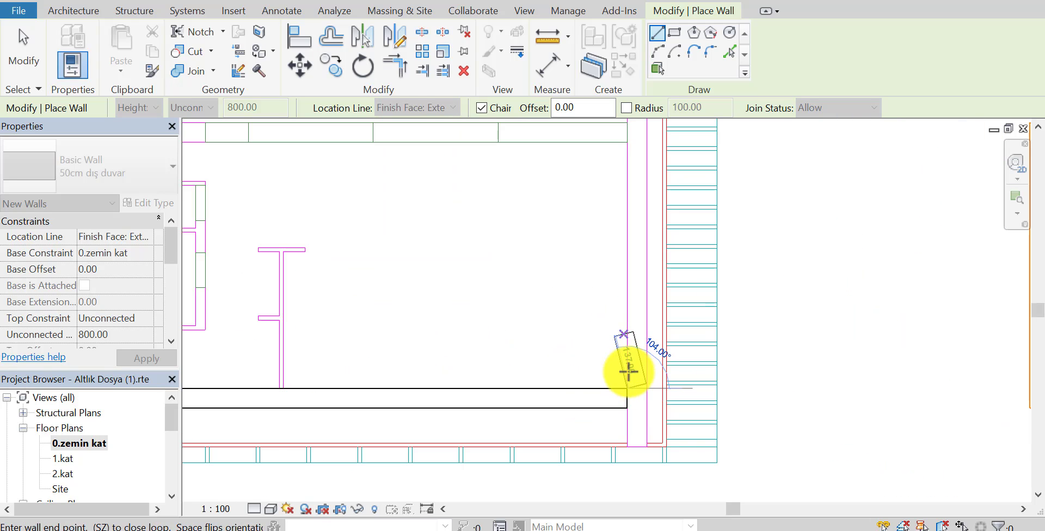
Cancel the mis-angled segment and draw the right wall from bottom-right to top-right corner, flipped inward.
scroll(631, 378, down, 2)
key(Escape)
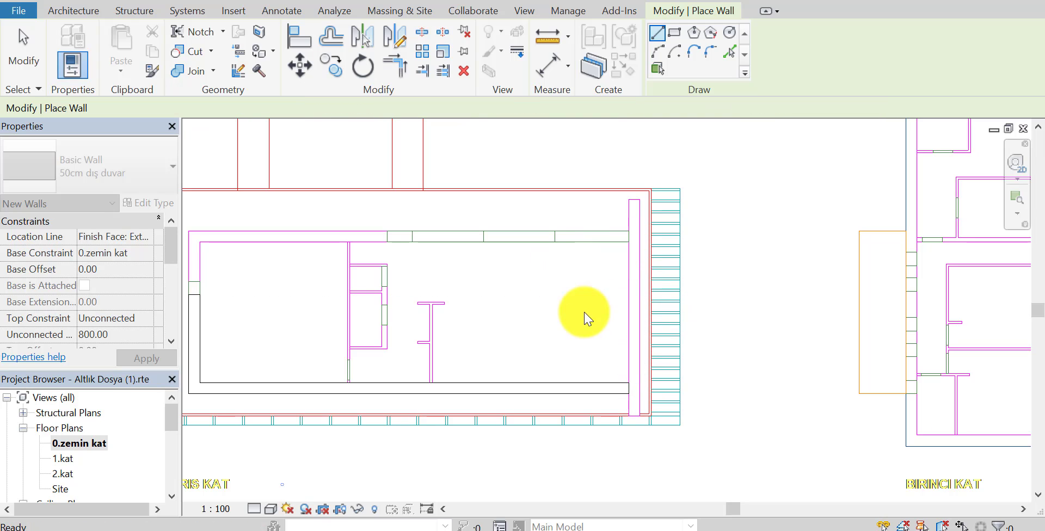
scroll(630, 426, up, 2)
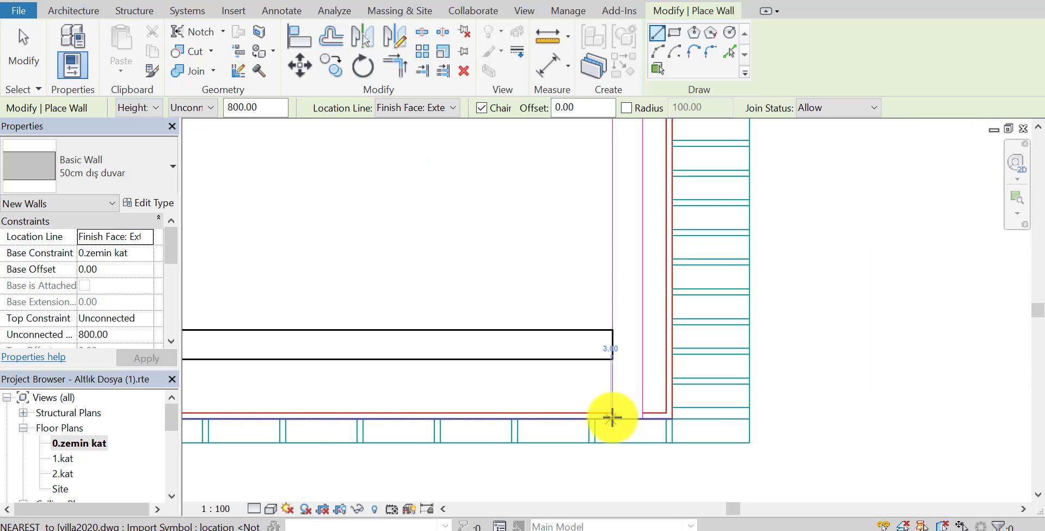
click(613, 418)
scroll(621, 291, down, 1)
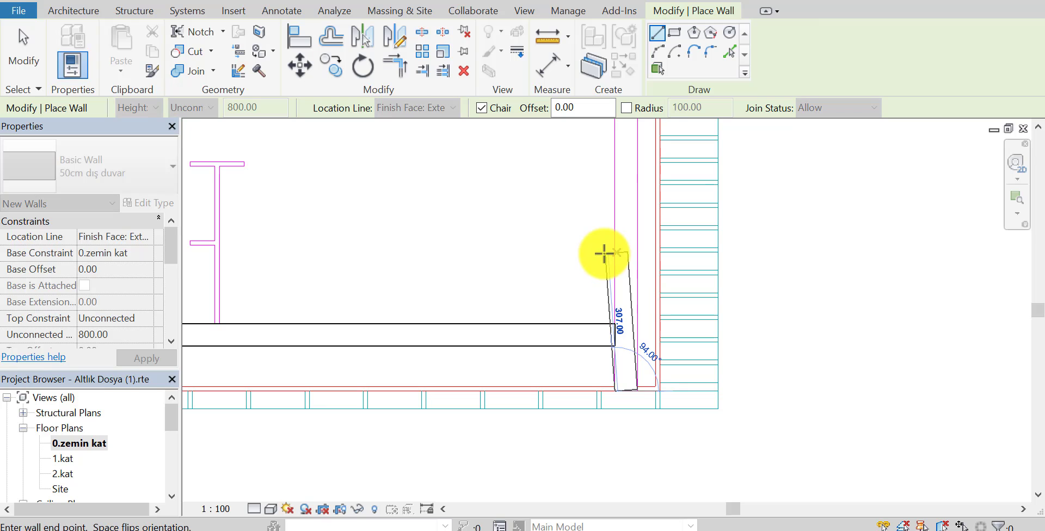
key(space)
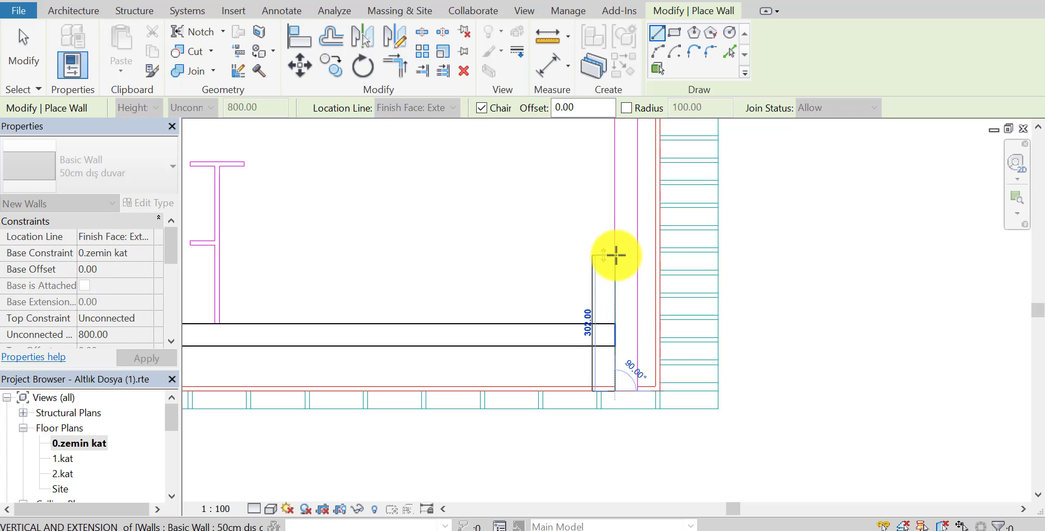
scroll(620, 218, down, 2)
scroll(619, 354, up, 2)
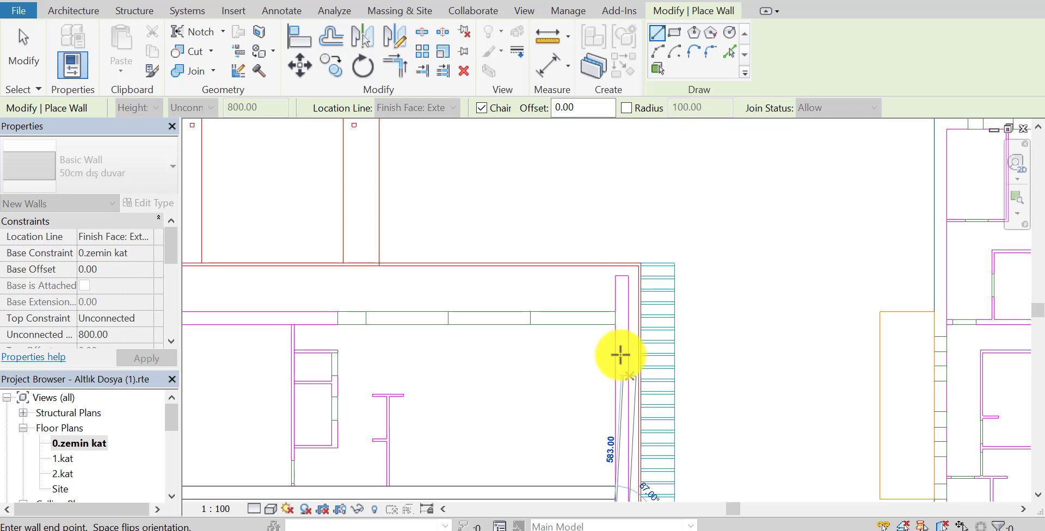
click(612, 282)
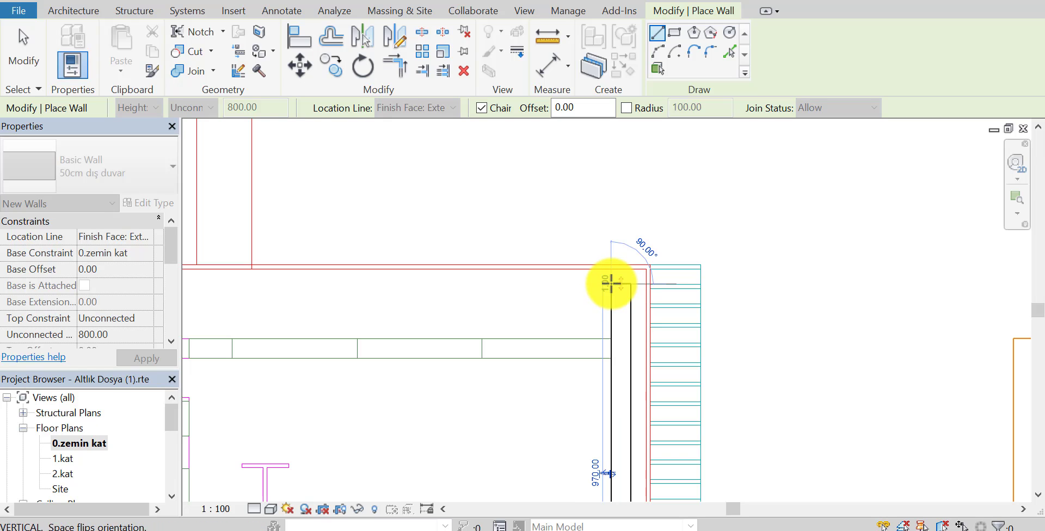
End the chain and draw the top wall from the upper-left corner to the right wall.
key(Escape)
scroll(739, 286, down, 1)
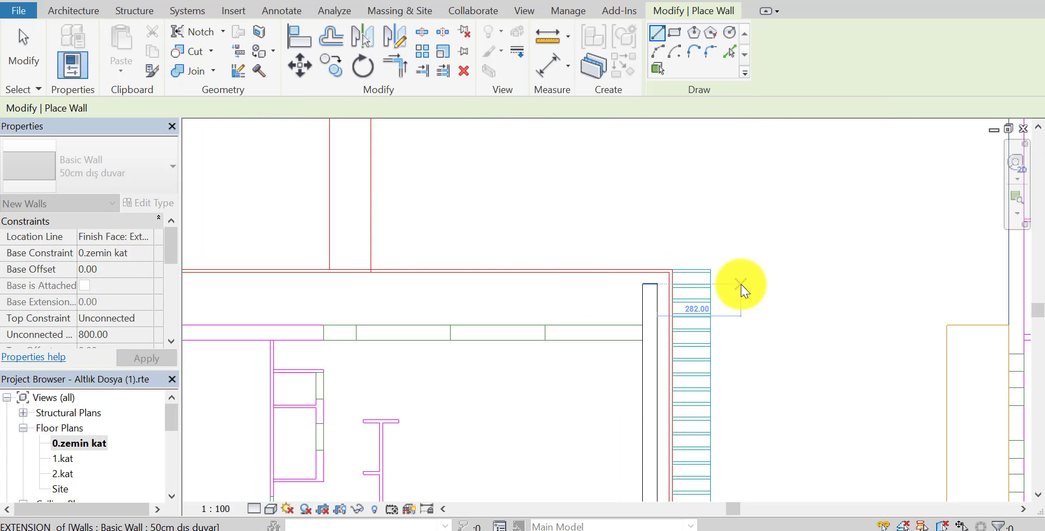
scroll(390, 293, down, 2)
scroll(368, 298, down, 1)
scroll(317, 345, up, 3)
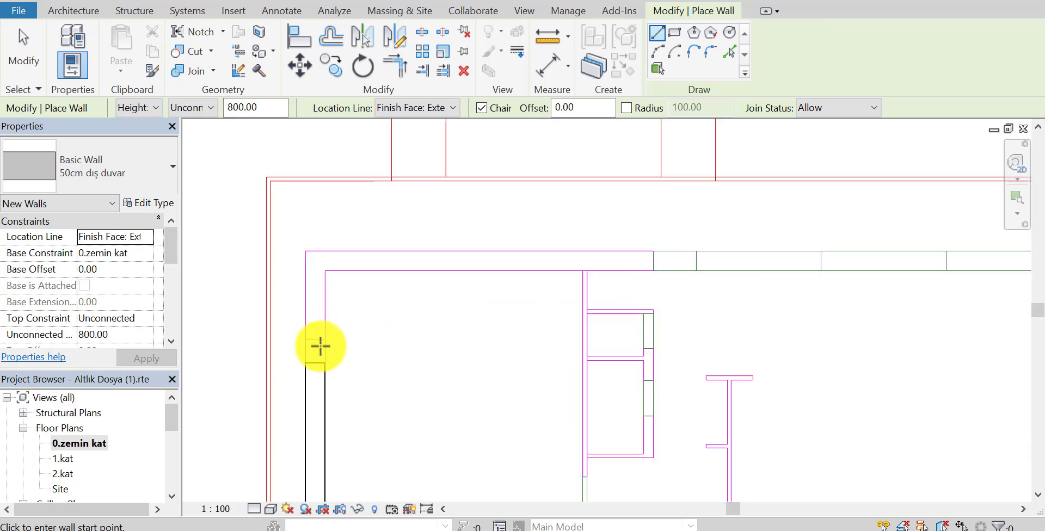
scroll(326, 338, up, 1)
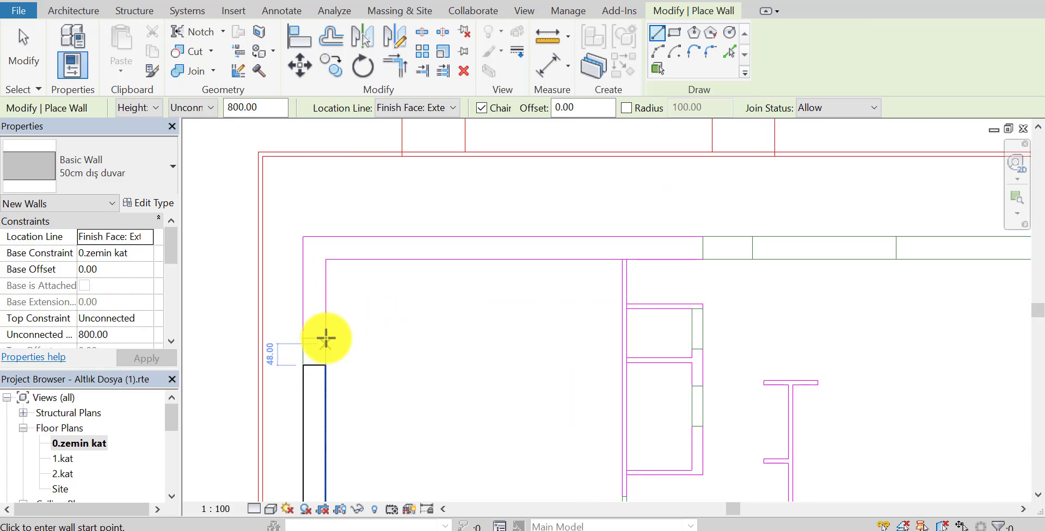
click(304, 236)
scroll(381, 234, down, 2)
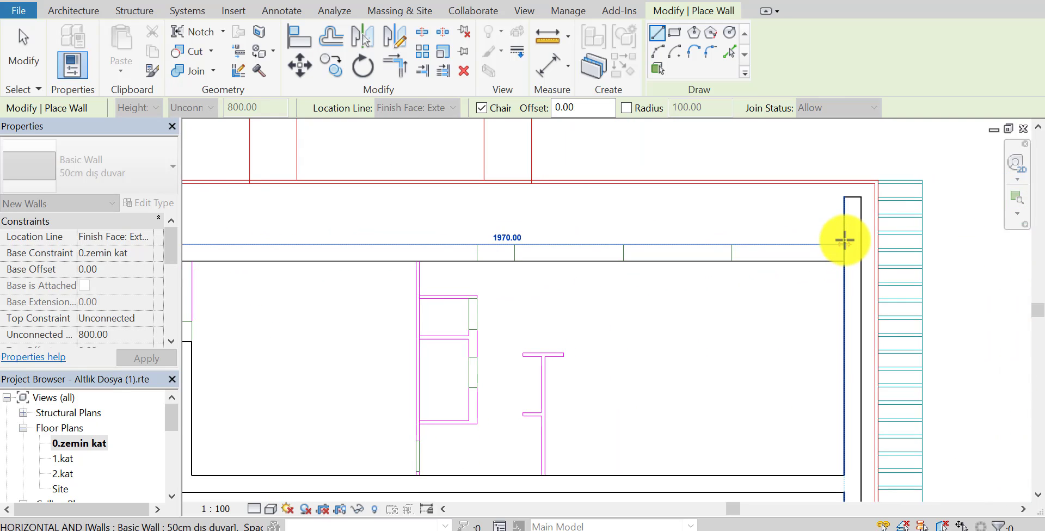
click(844, 243)
key(Escape)
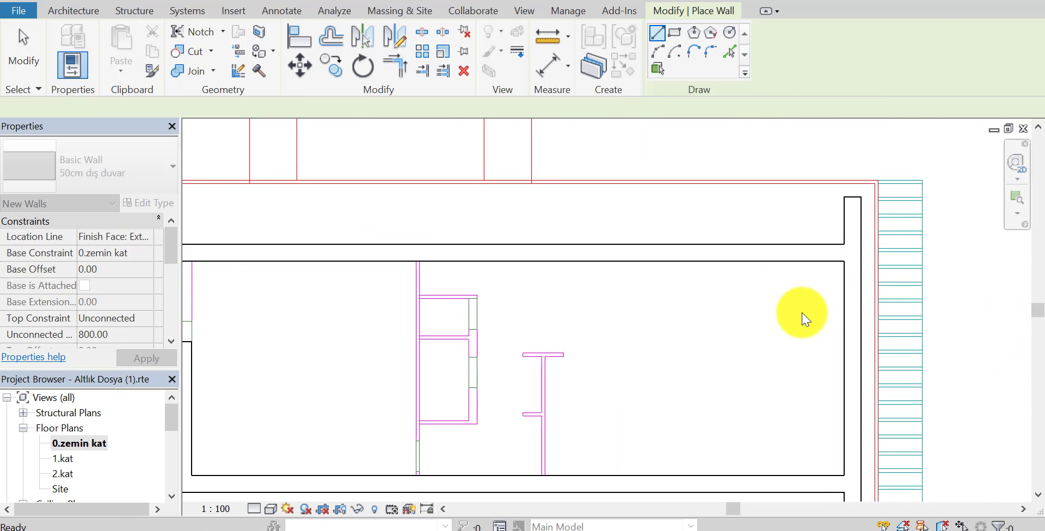
key(Escape)
scroll(718, 332, down, 2)
middle_drag(698, 347, 675, 340)
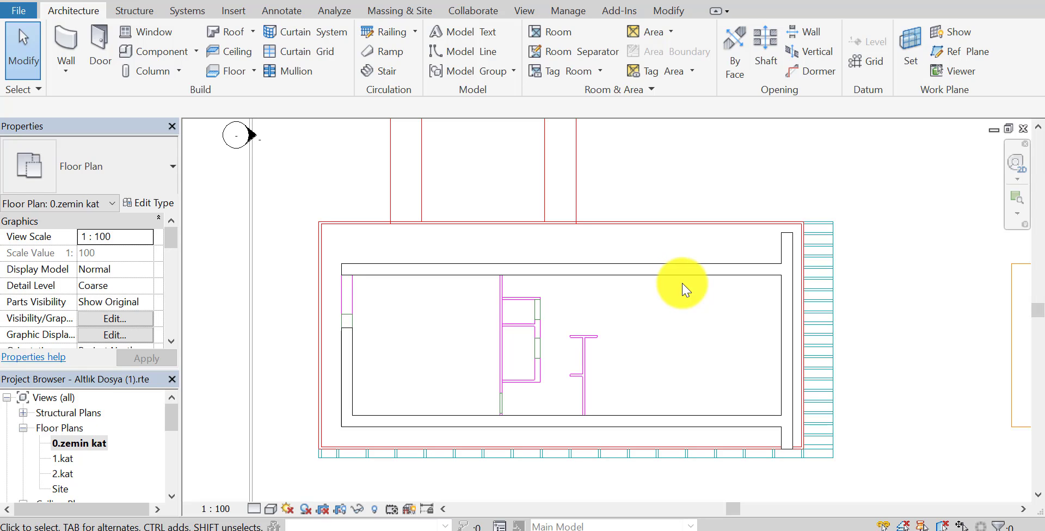
middle_drag(642, 354, 617, 359)
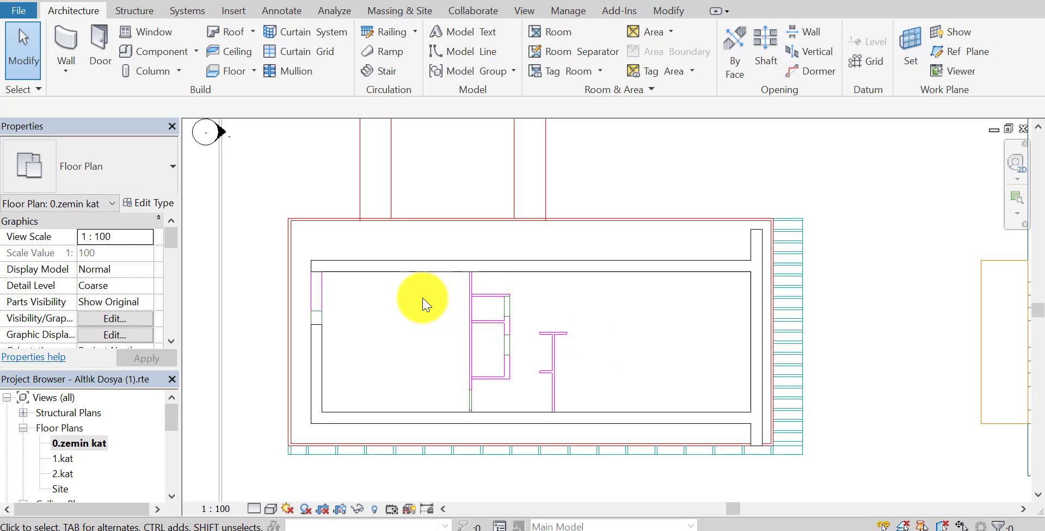
scroll(326, 327, up, 2)
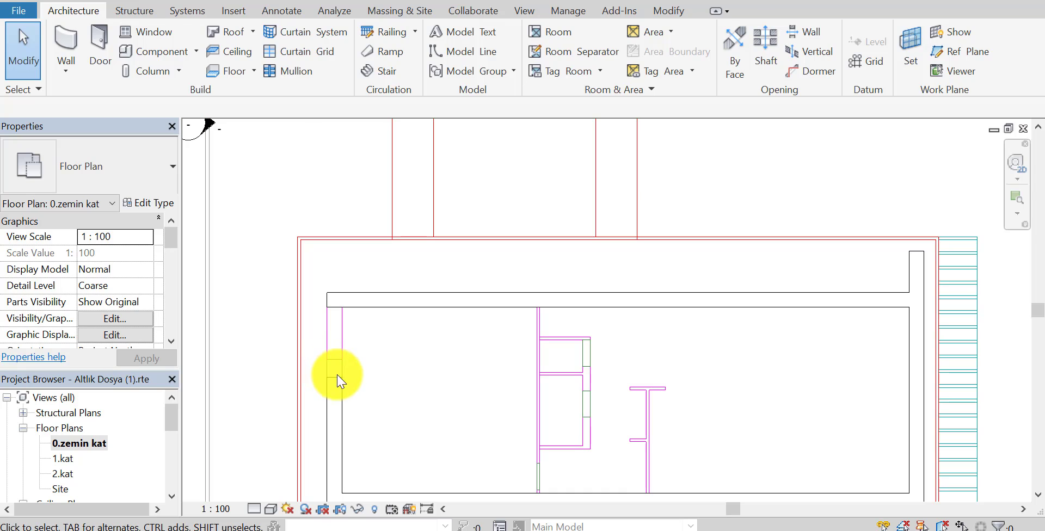
Select the left exterior wall and cancel the accidental RS room separation line.
click(339, 380)
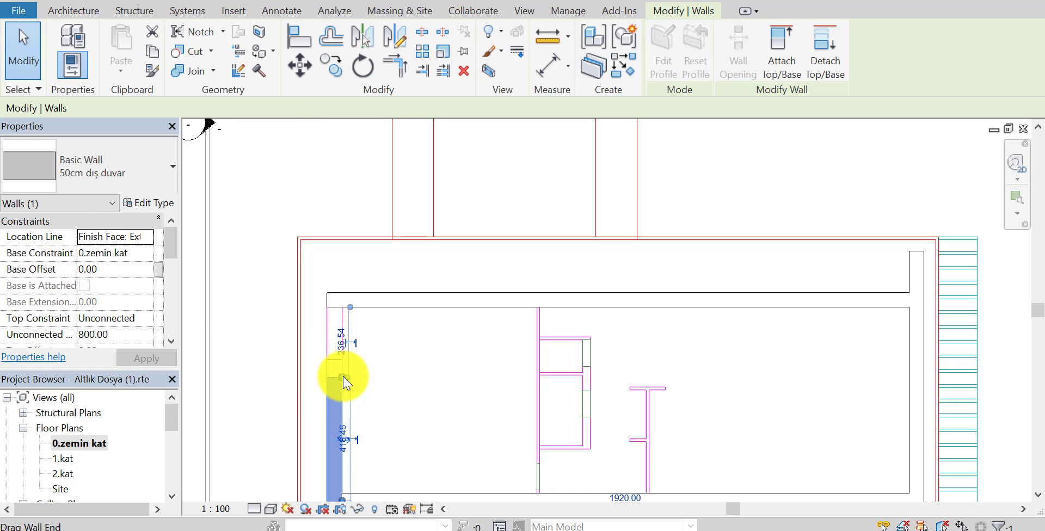
key(r)
key(s)
click(342, 500)
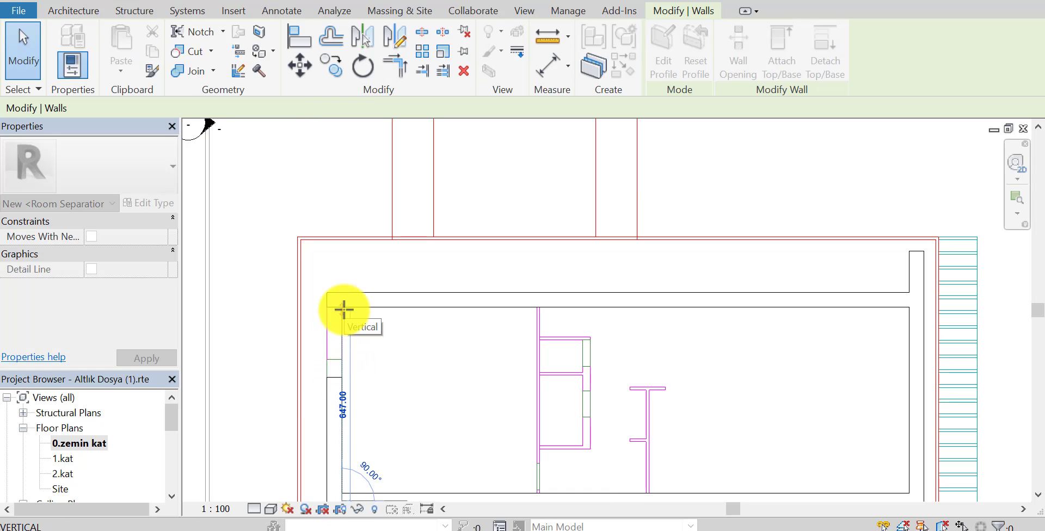
key(Escape)
key(Escape)
scroll(414, 369, down, 3)
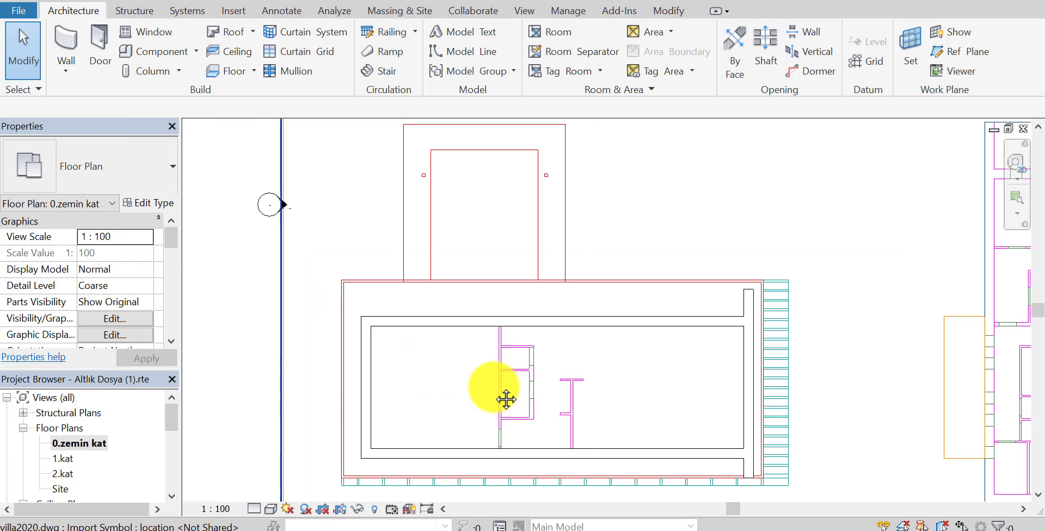
middle_drag(506, 400, 422, 354)
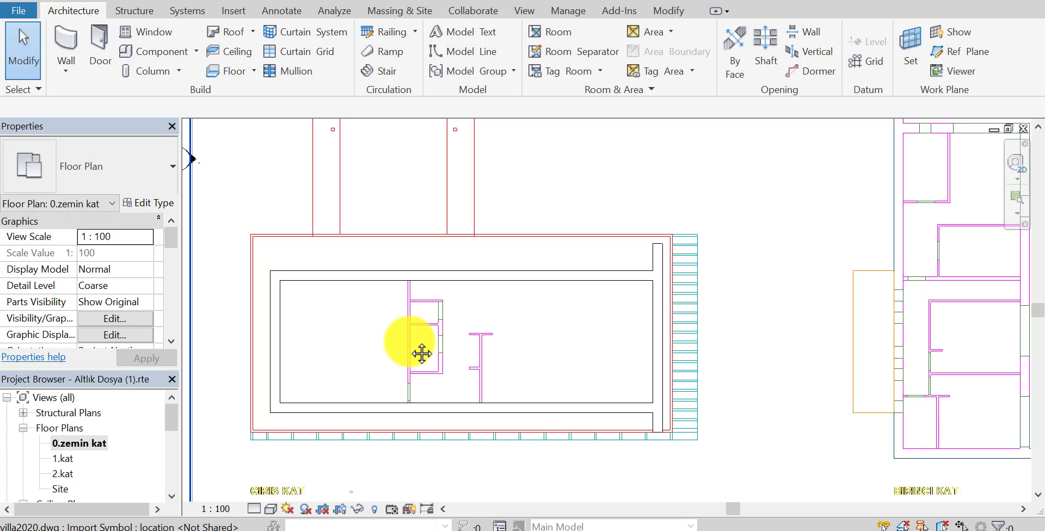
Drag the left wall's top end down, then extend it toward the top wall.
click(277, 327)
scroll(368, 332, up, 3)
scroll(303, 280, up, 2)
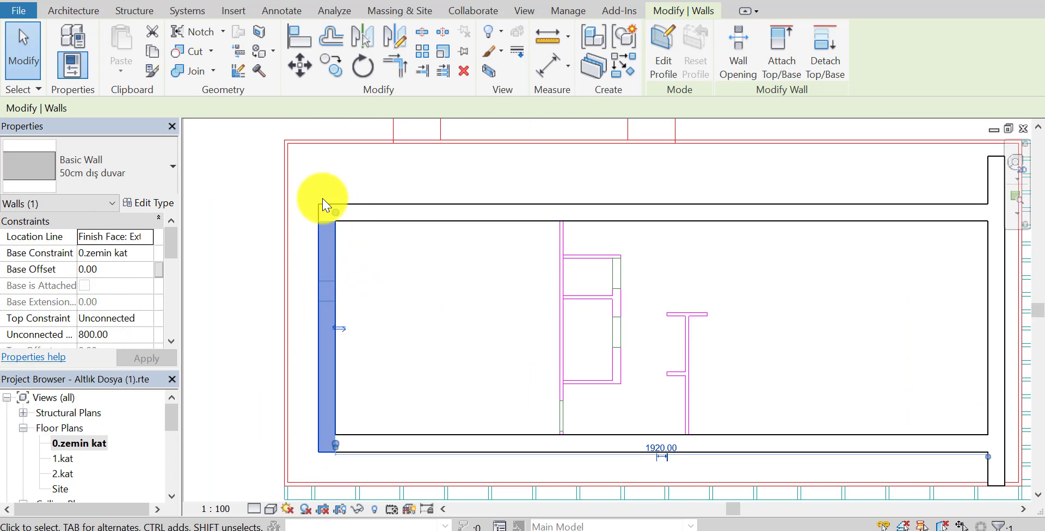
drag(335, 218, 335, 263)
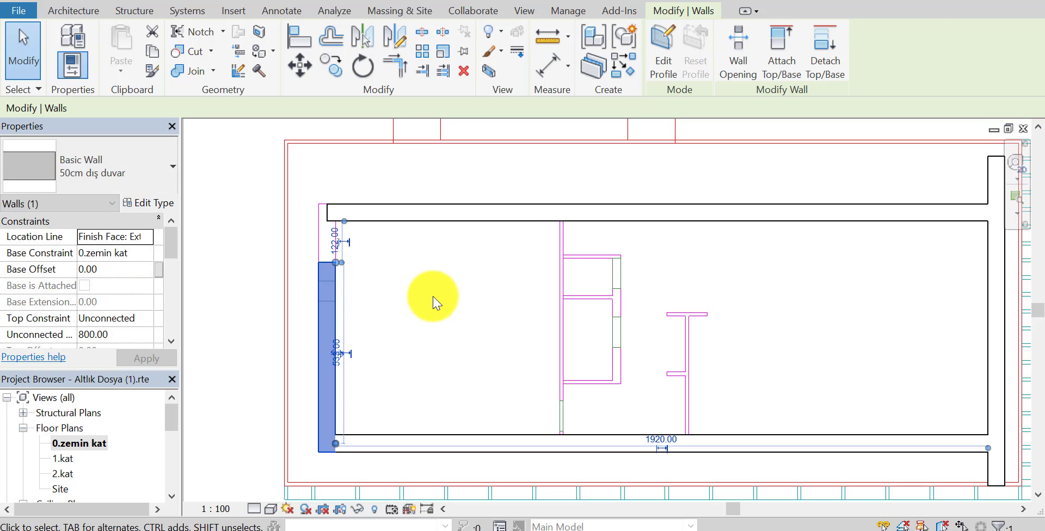
click(412, 301)
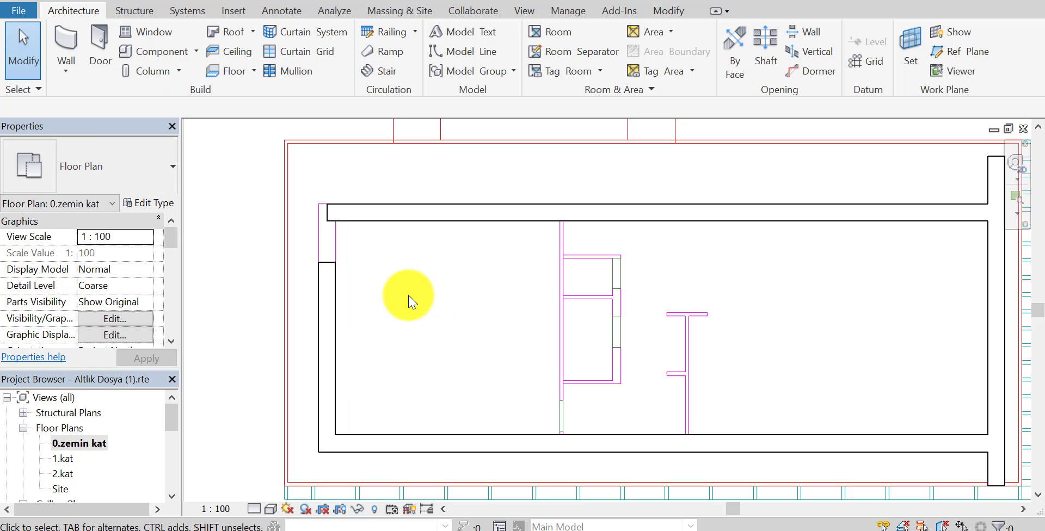
click(329, 262)
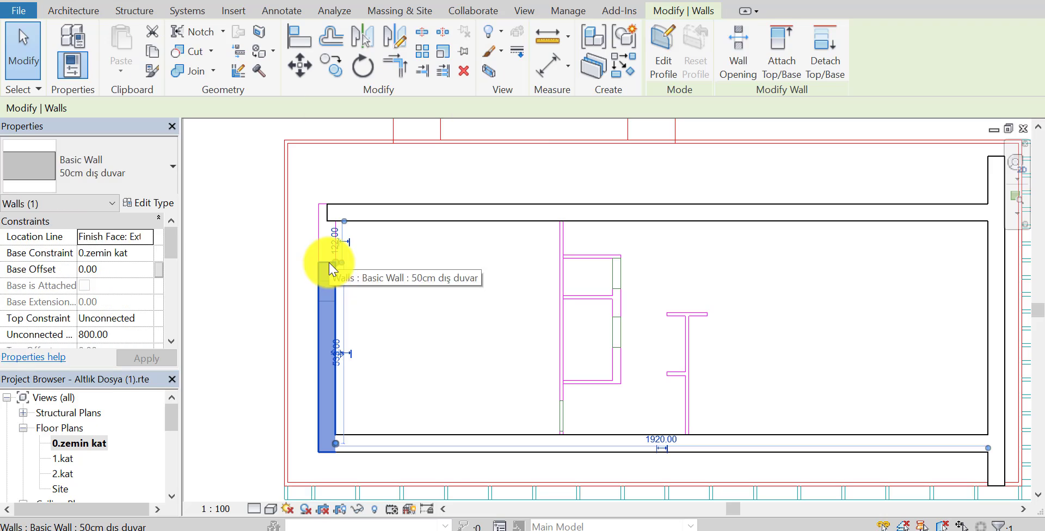
mouse_move(328, 263)
mouse_down()
mouse_move(336, 219)
mouse_move(270, 231)
mouse_up()
click(401, 280)
Straighten the slanted left wall upright and pull its top end up to meet the top wall.
click(331, 267)
click(450, 320)
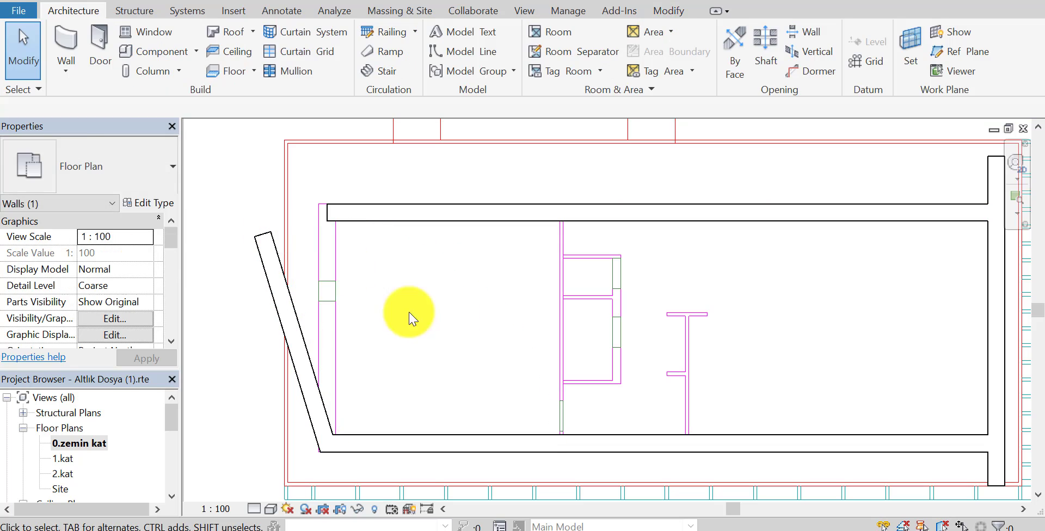
click(296, 308)
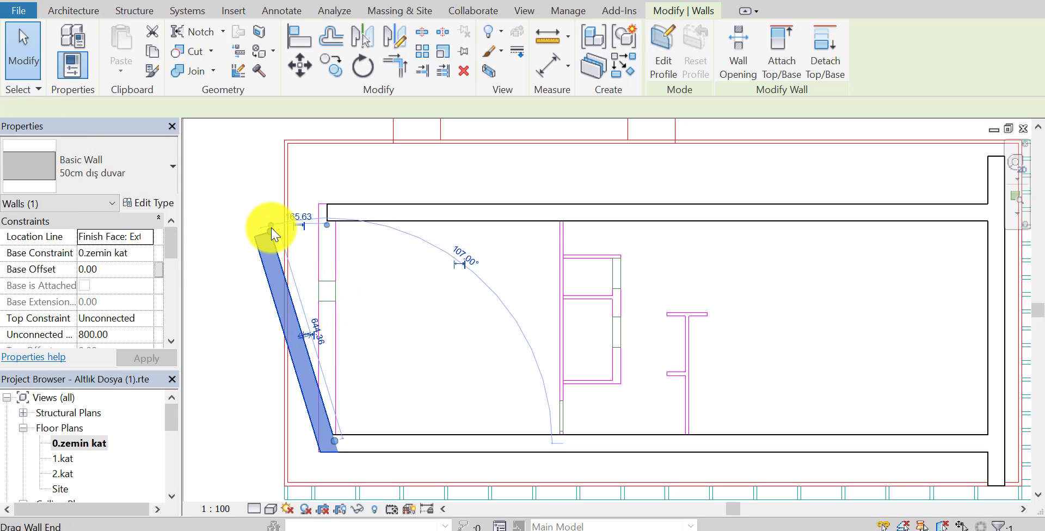
drag(273, 227, 331, 221)
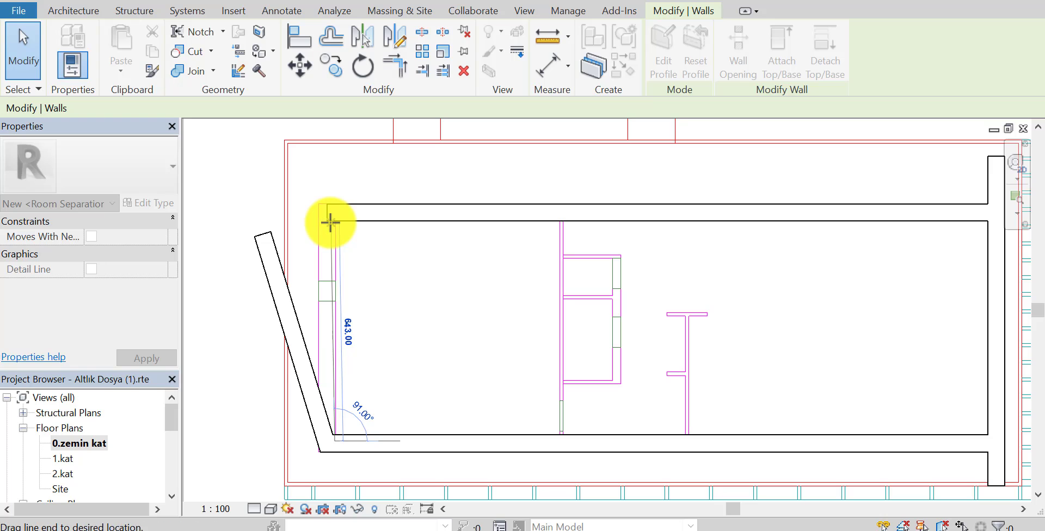
click(412, 296)
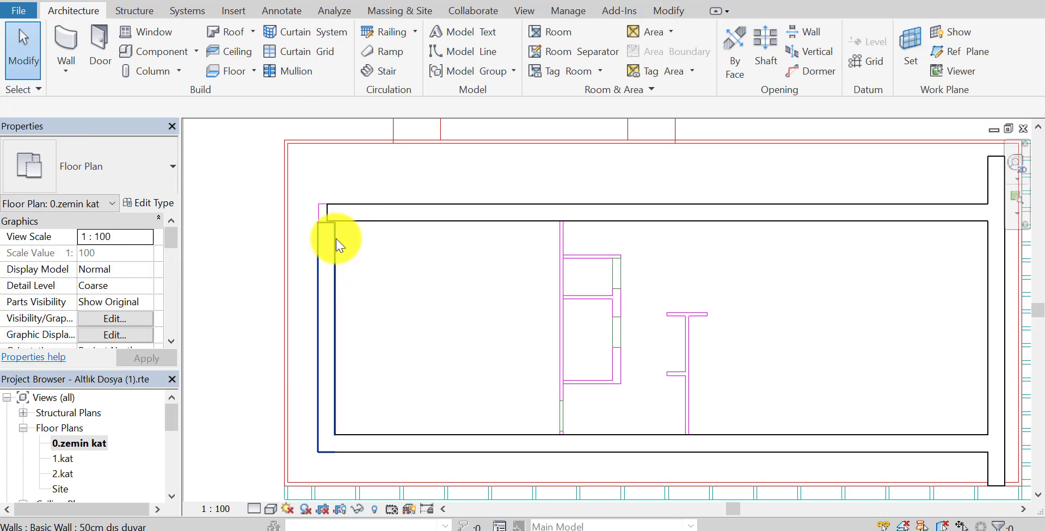
click(335, 239)
drag(335, 222, 338, 214)
click(397, 302)
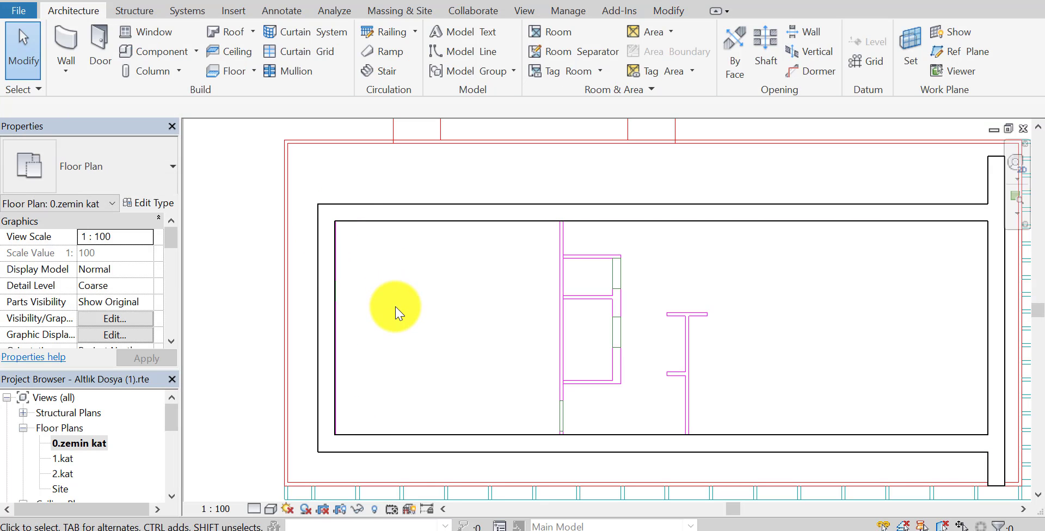
mouse_move(379, 333)
middle_down()
mouse_move(420, 312)
mouse_move(411, 290)
middle_up()
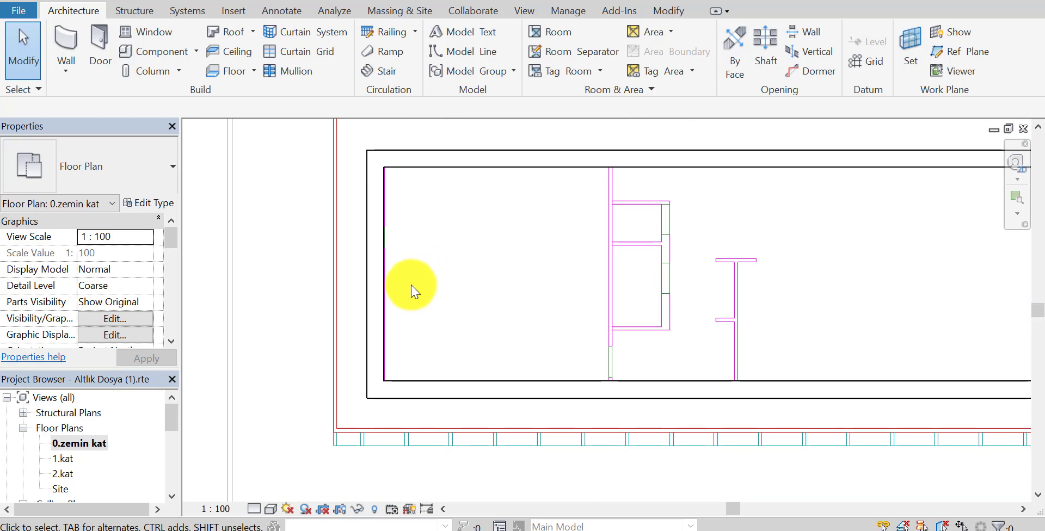
Shift the left 50cm dış duvar wall onto the villa's left edge, bottom wall reading 1920.00.
click(374, 283)
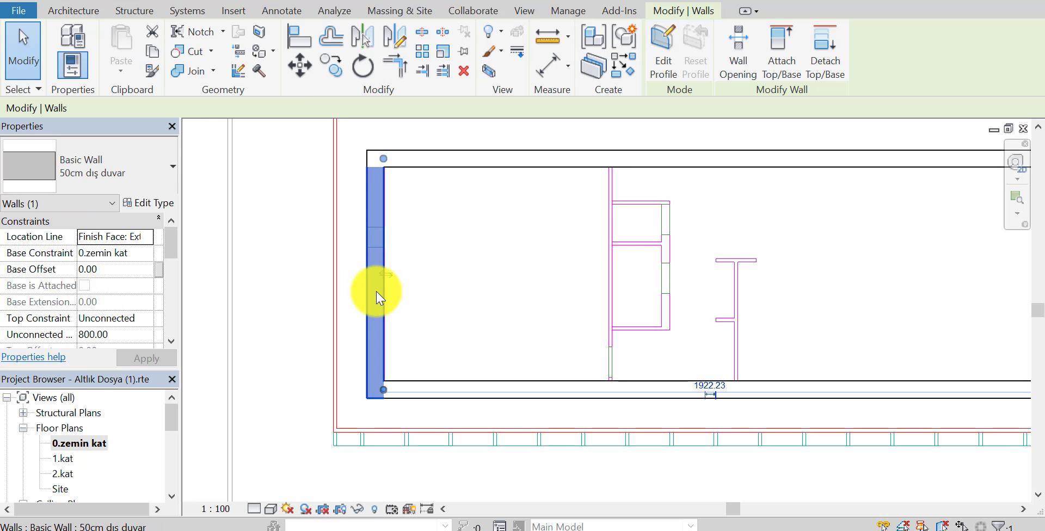
mouse_move(377, 292)
mouse_down()
mouse_move(270, 283)
mouse_move(480, 321)
mouse_up()
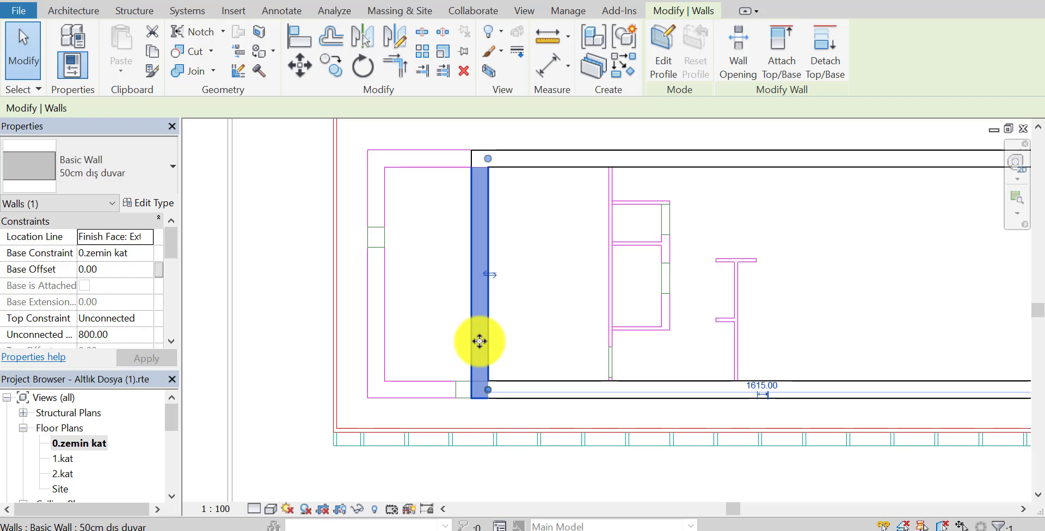
middle_drag(477, 341, 482, 354)
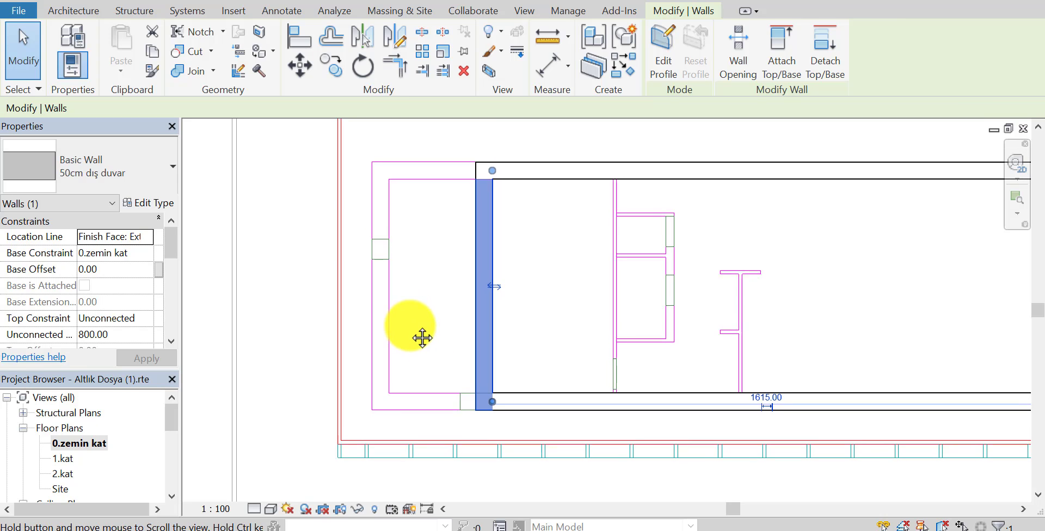
click(466, 326)
click(479, 328)
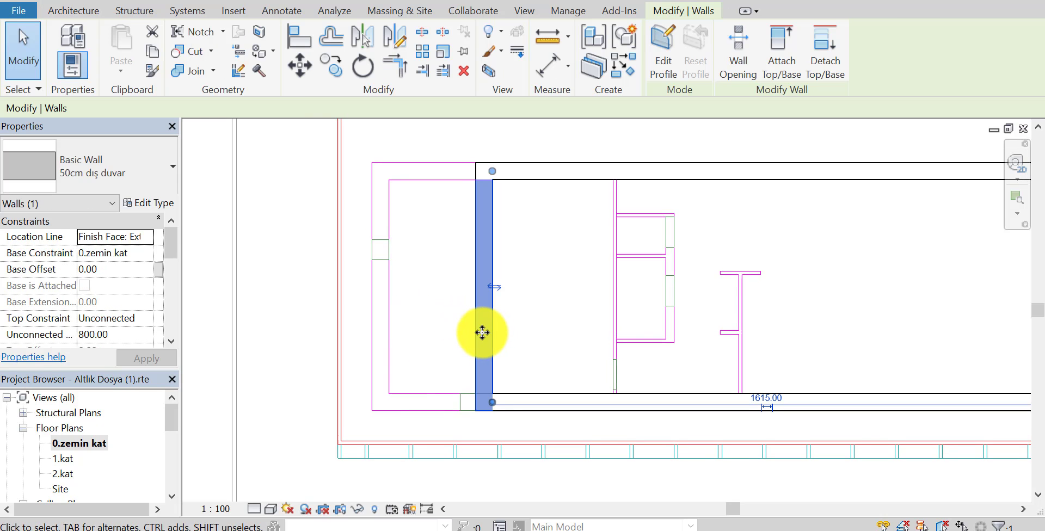
drag(483, 333, 381, 321)
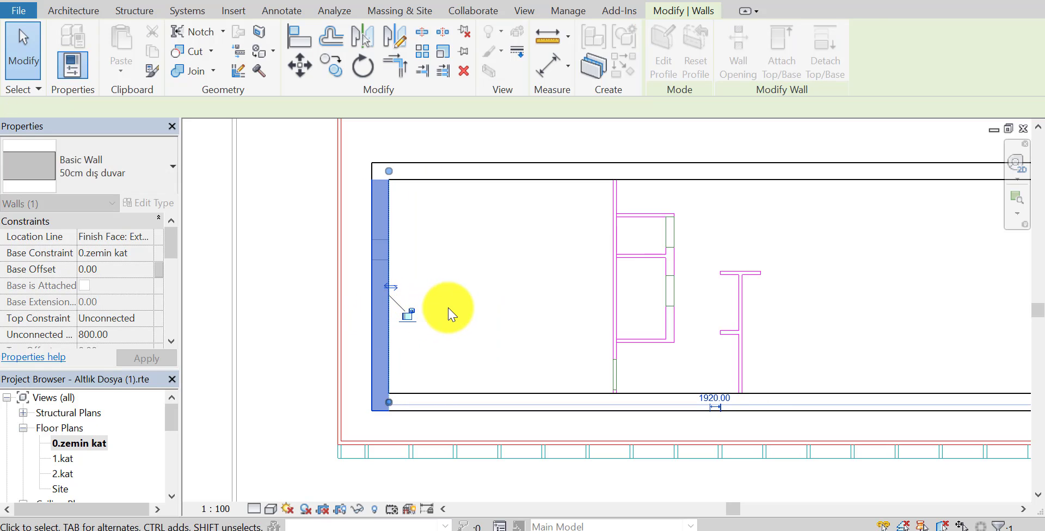
click(464, 305)
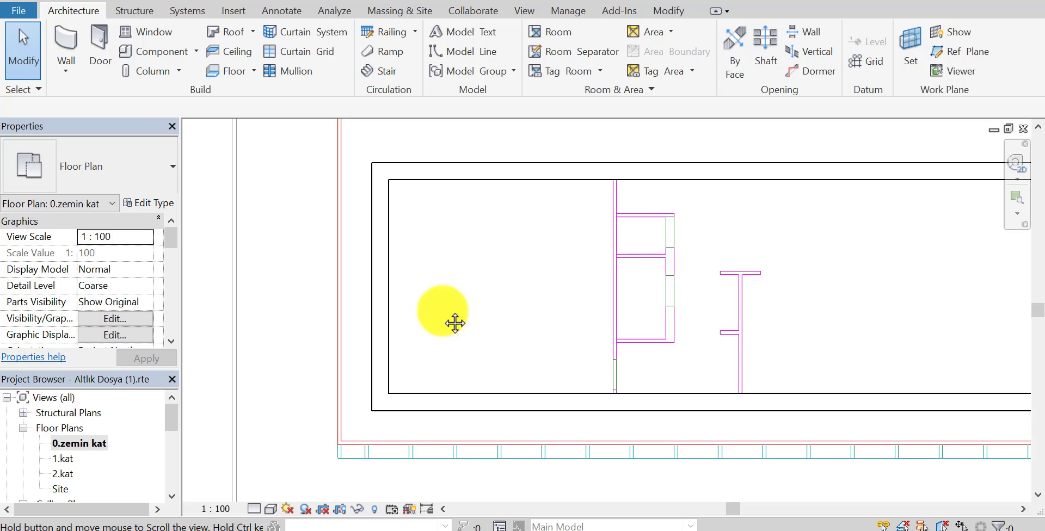
scroll(464, 305, down, 2)
mouse_move(464, 305)
middle_down()
mouse_move(310, 310)
mouse_move(351, 283)
mouse_move(408, 315)
middle_up()
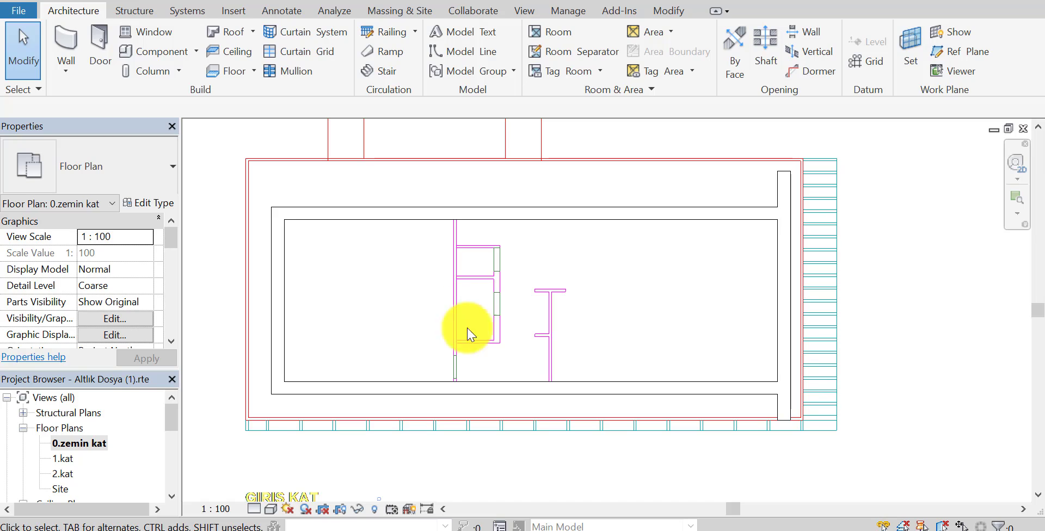
click(786, 525)
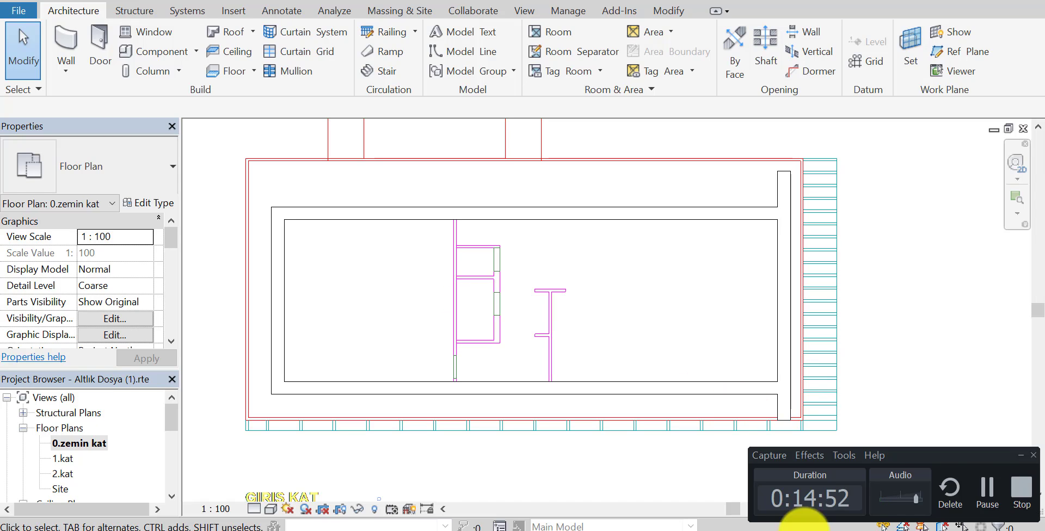